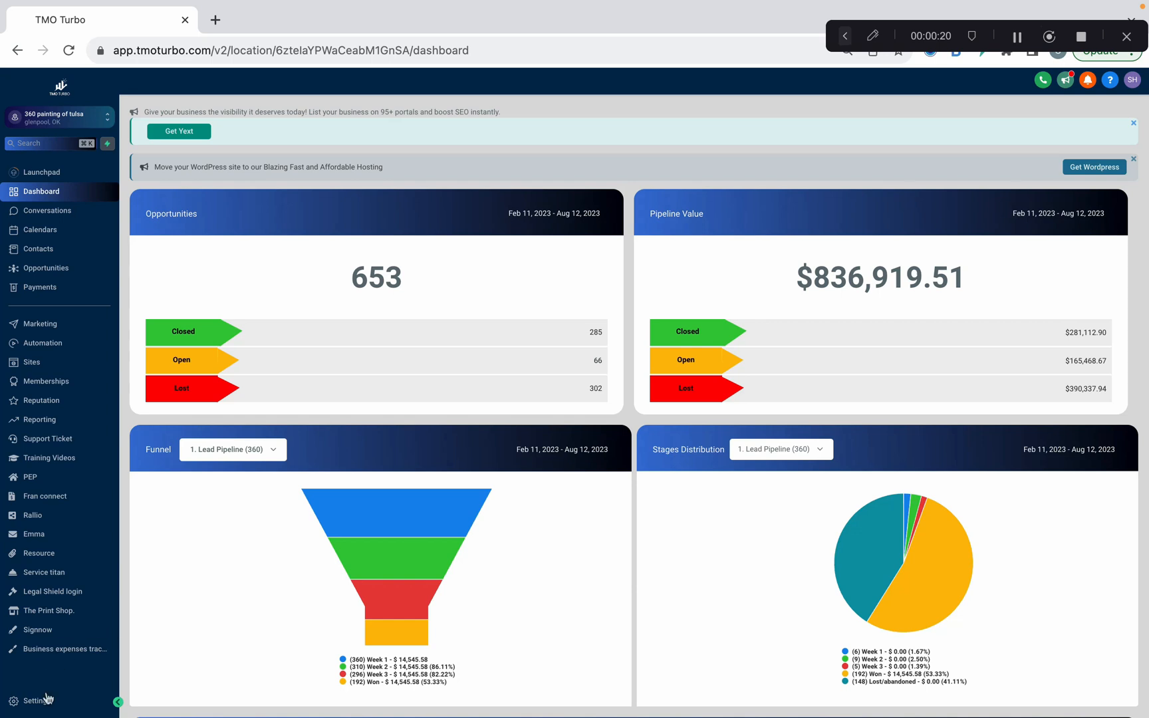
# Review the third-party integrations in the settings, including signing in with another Google account, and open the calendar settings
pyautogui.click(37, 702)
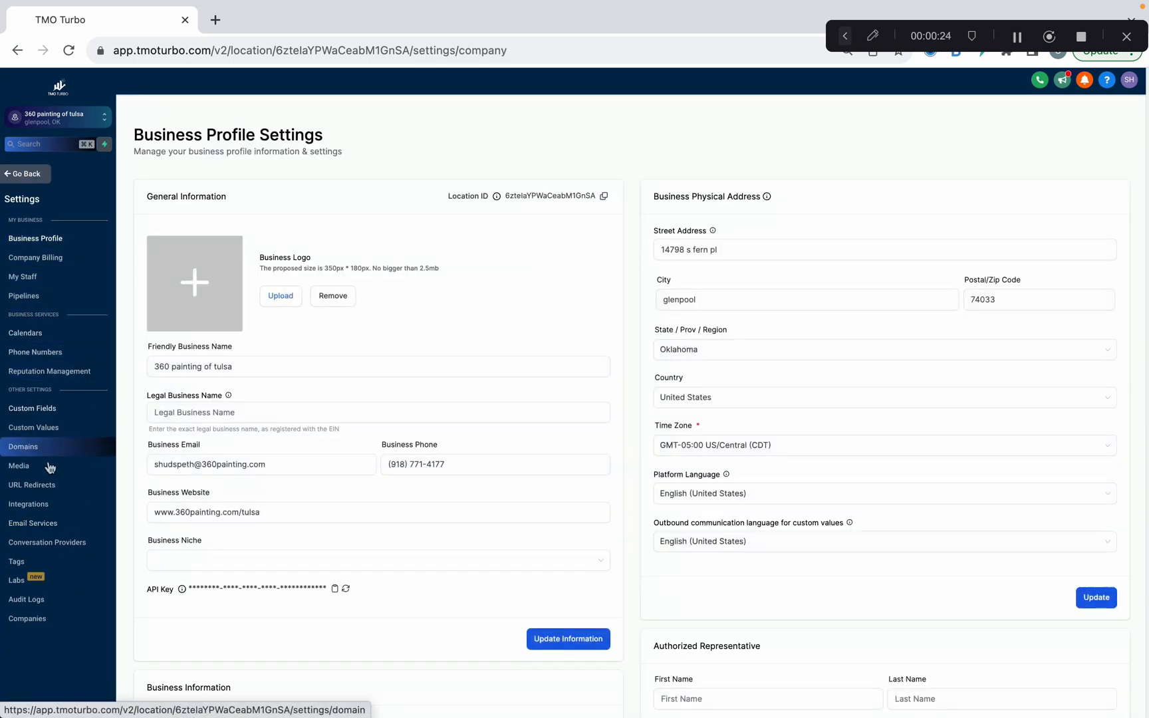
pyautogui.click(30, 505)
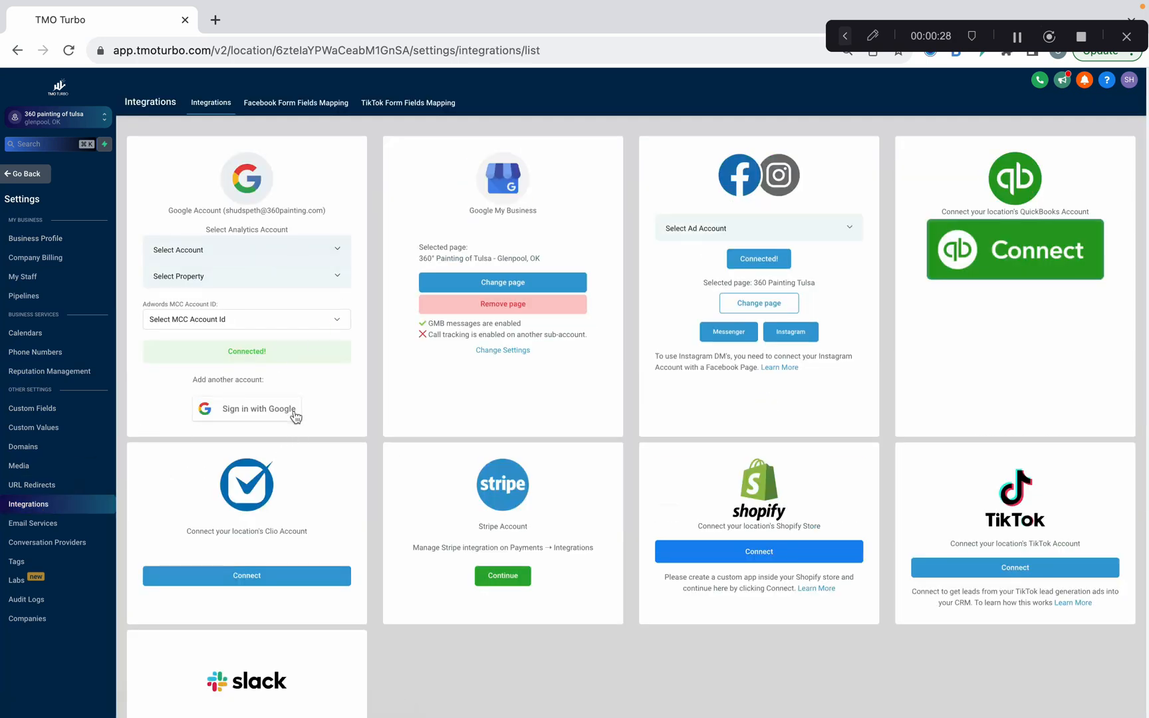
pyautogui.click(290, 411)
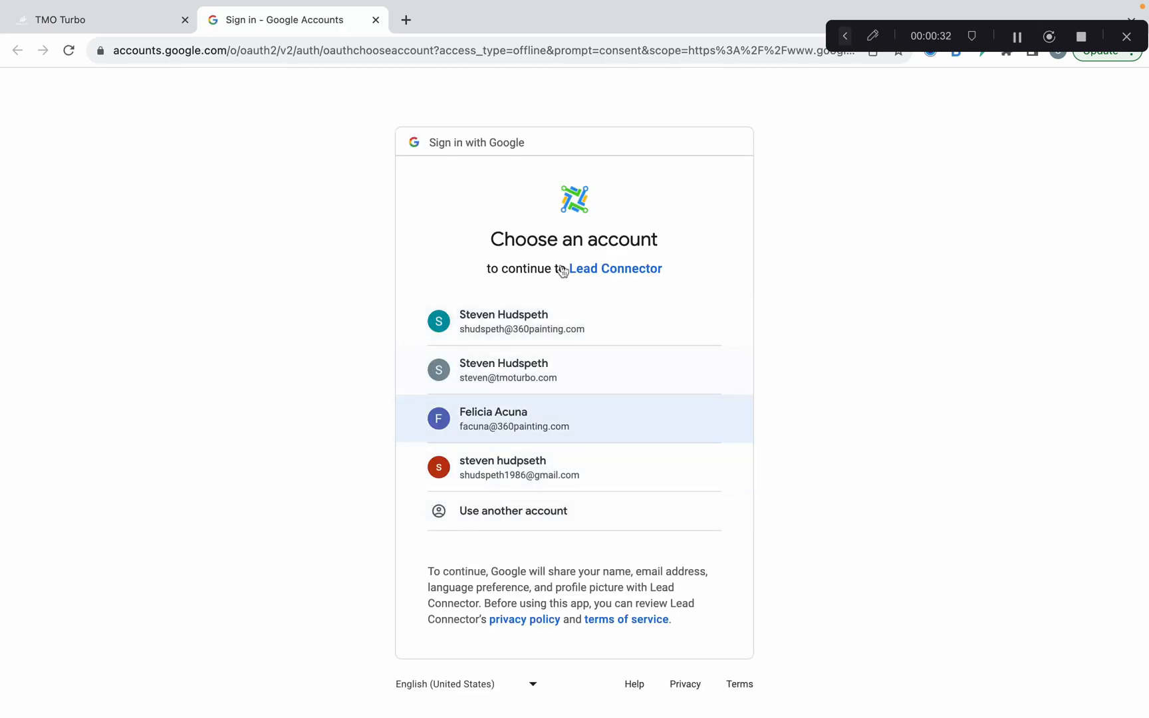
pyautogui.click(375, 19)
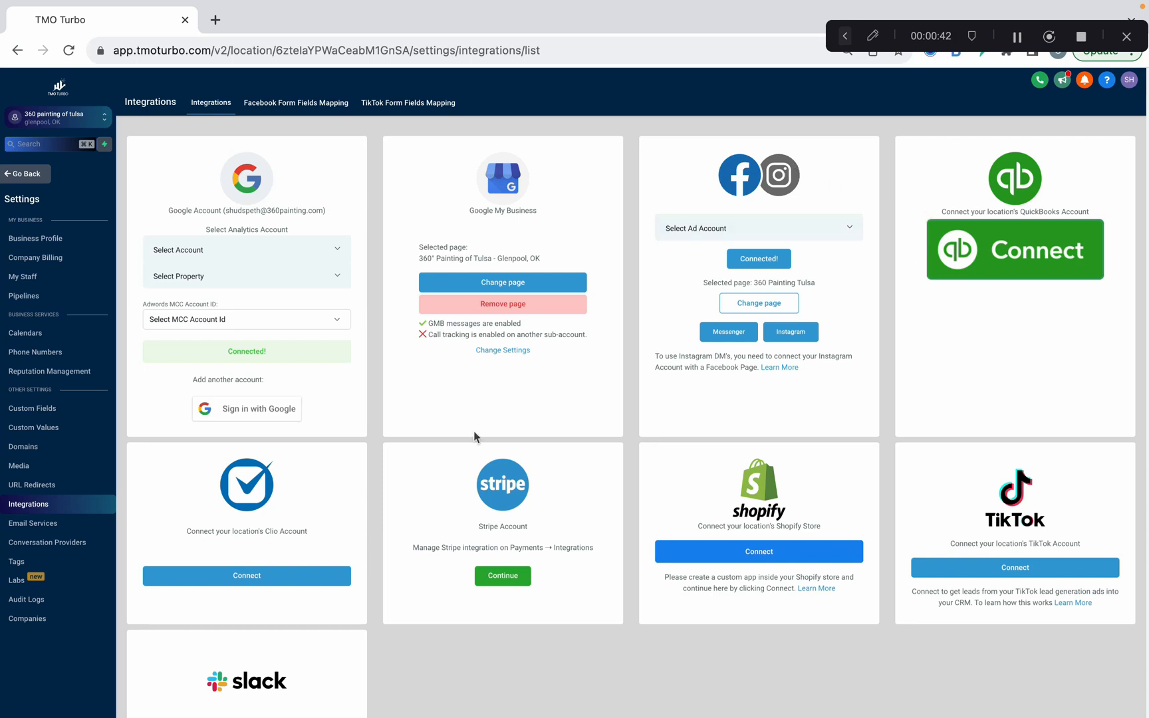
pyautogui.scroll(-3, 376, 499)
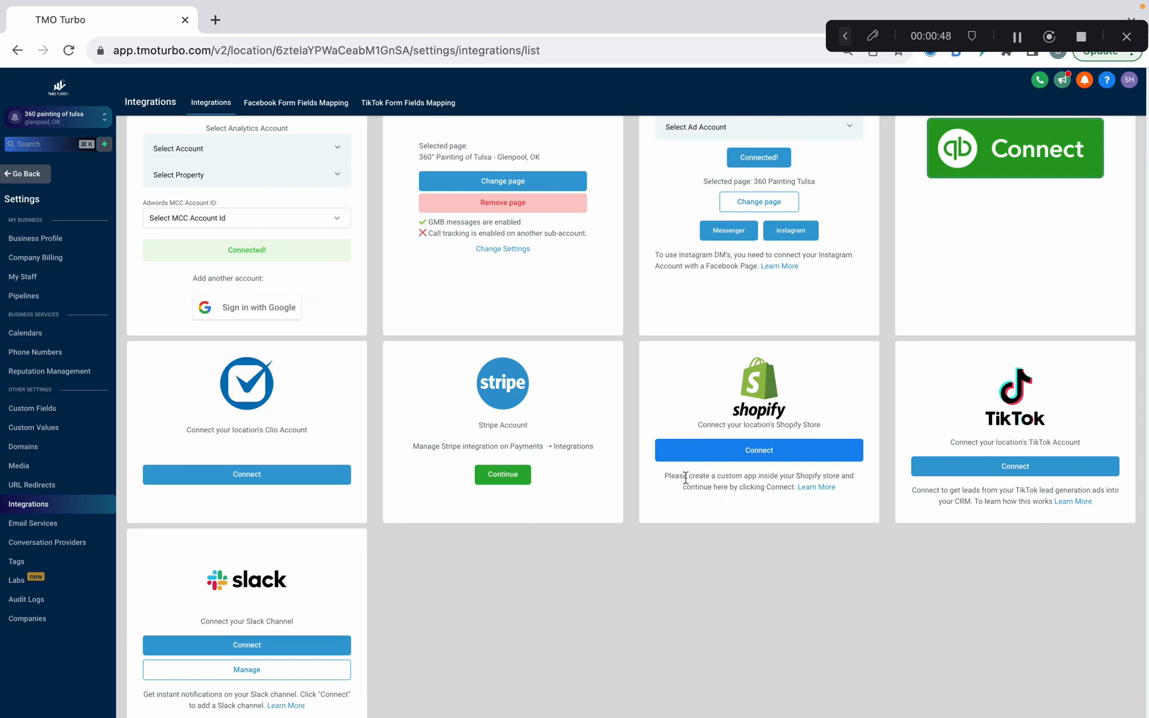
pyautogui.scroll(3, 685, 478)
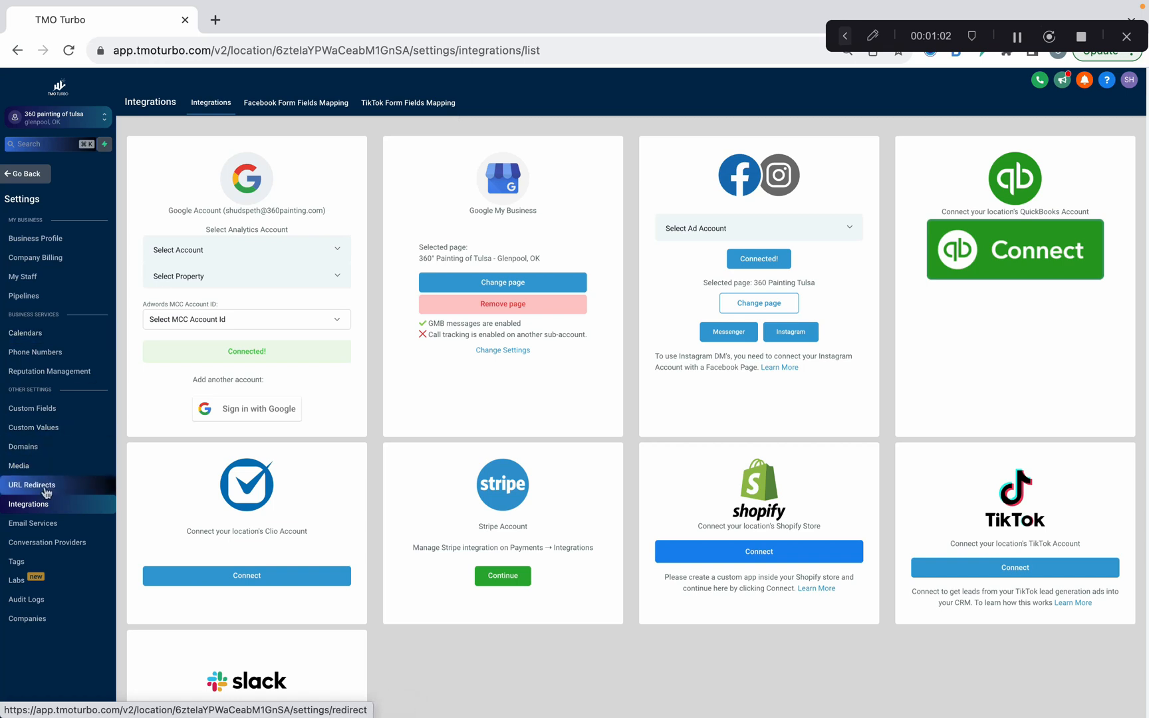
pyautogui.click(40, 340)
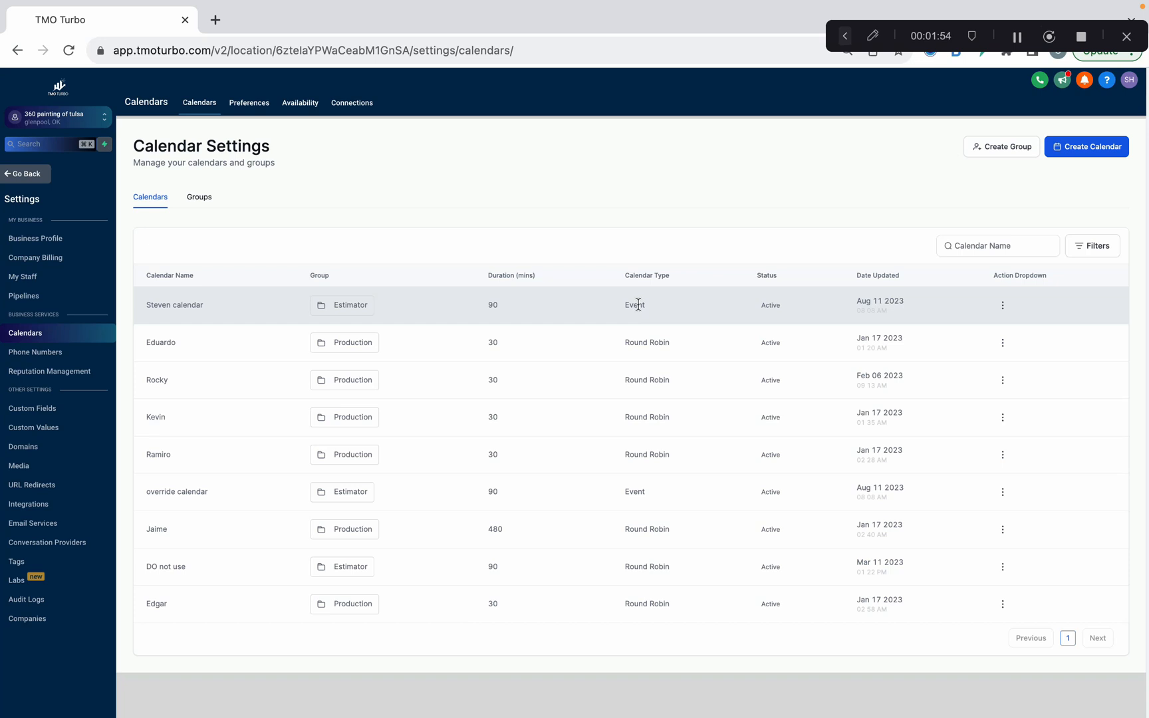
pyautogui.click(1079, 147)
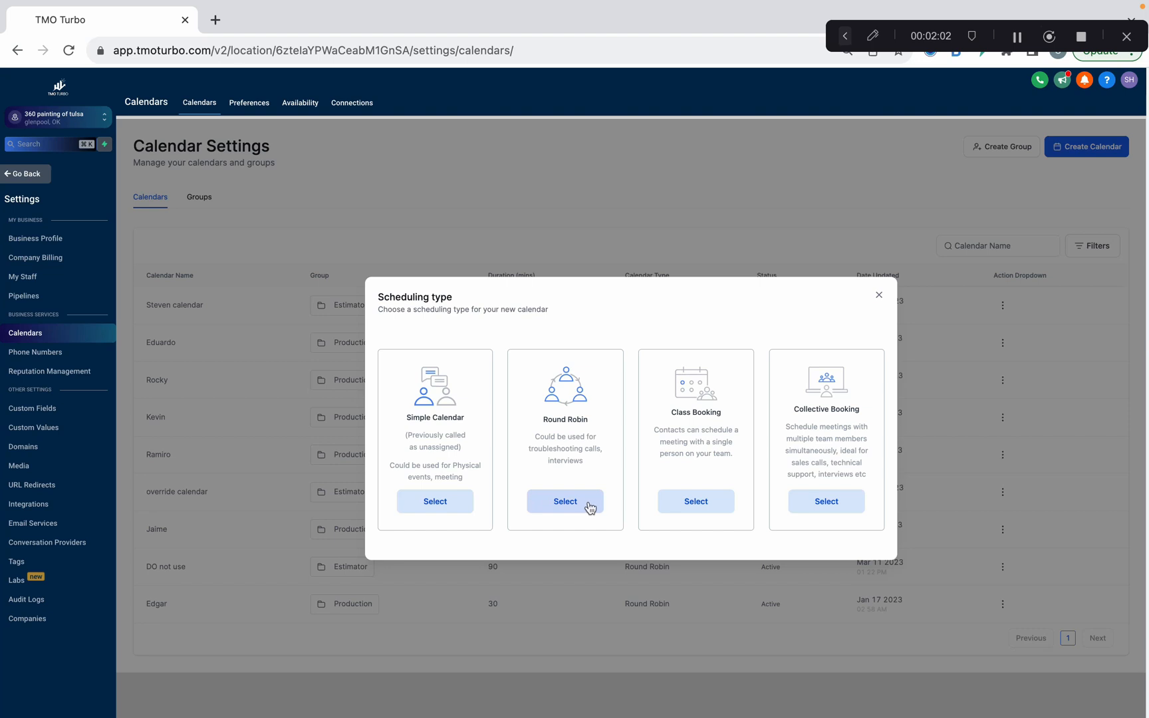
pyautogui.click(434, 502)
pyautogui.click(617, 222)
pyautogui.click(615, 301)
pyautogui.write('fdasf')
pyautogui.click(557, 365)
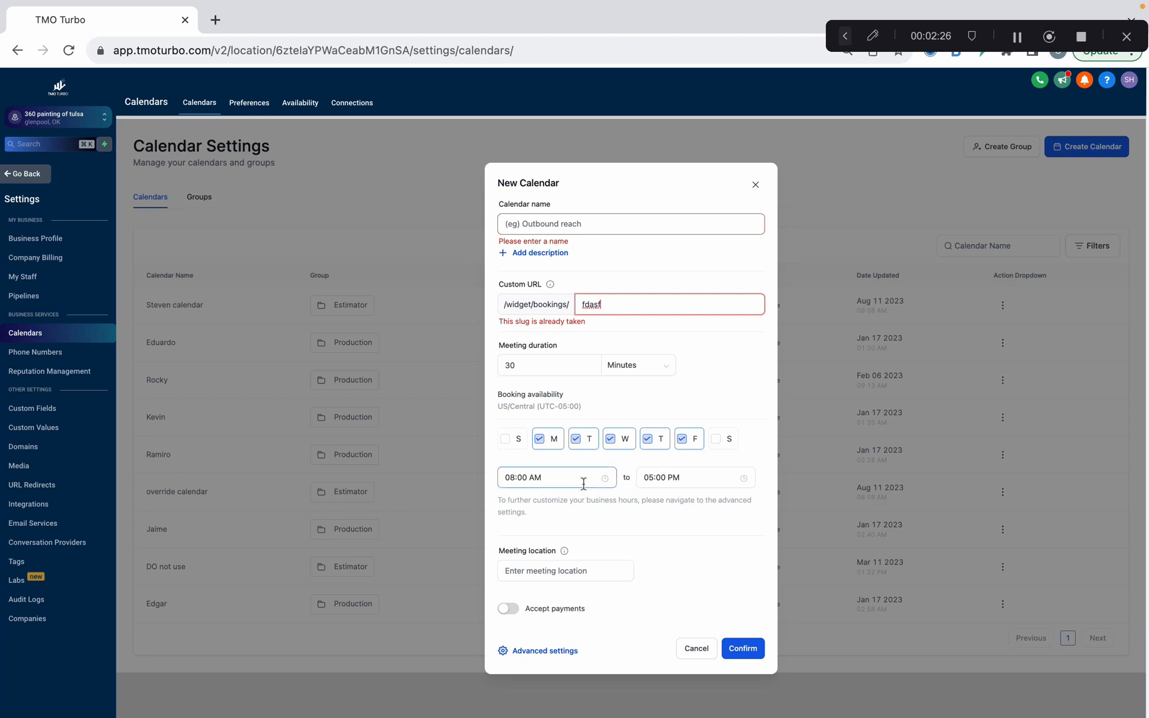
pyautogui.click(575, 577)
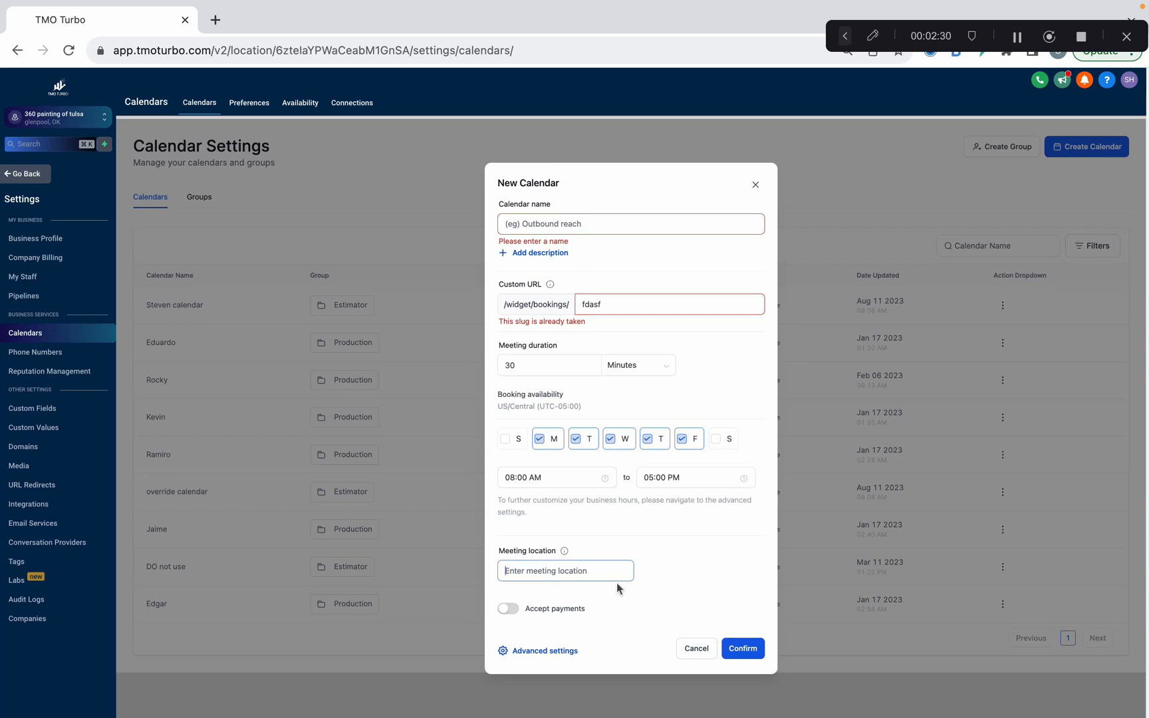
pyautogui.click(706, 652)
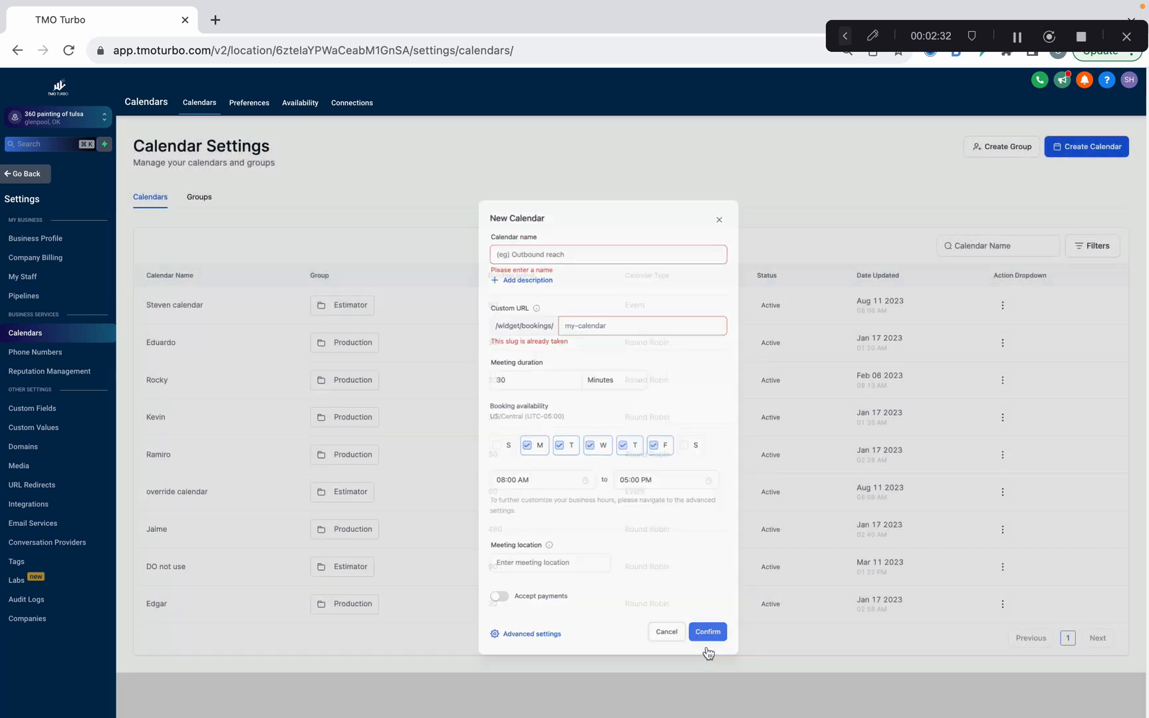
# Open the first Estimator calendar in the list for editing and review its meeting details down to the event color
pyautogui.click(1003, 306)
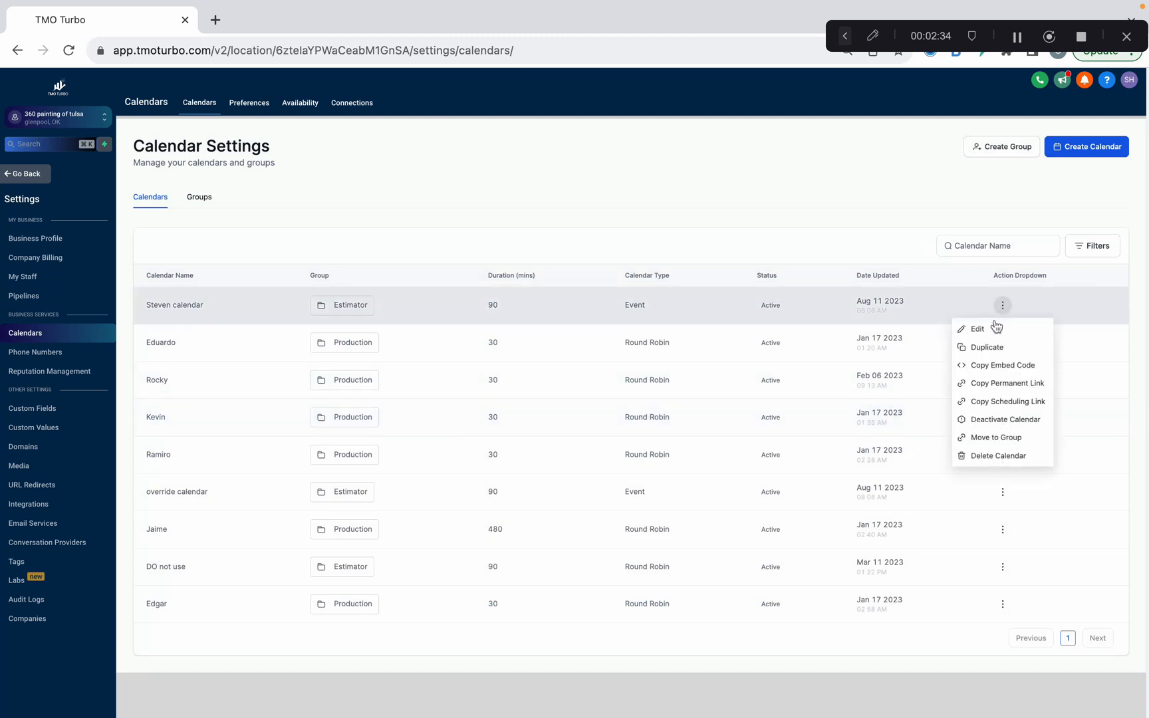
pyautogui.click(994, 329)
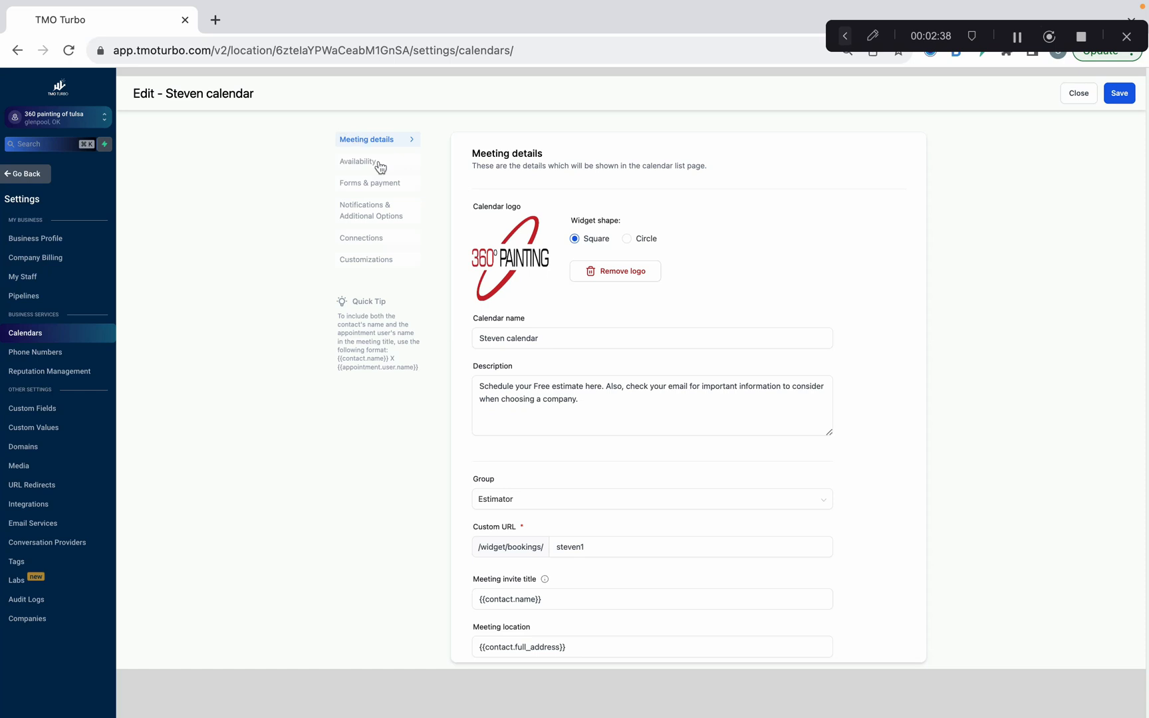
pyautogui.scroll(-2, 598, 287)
pyautogui.click(586, 334)
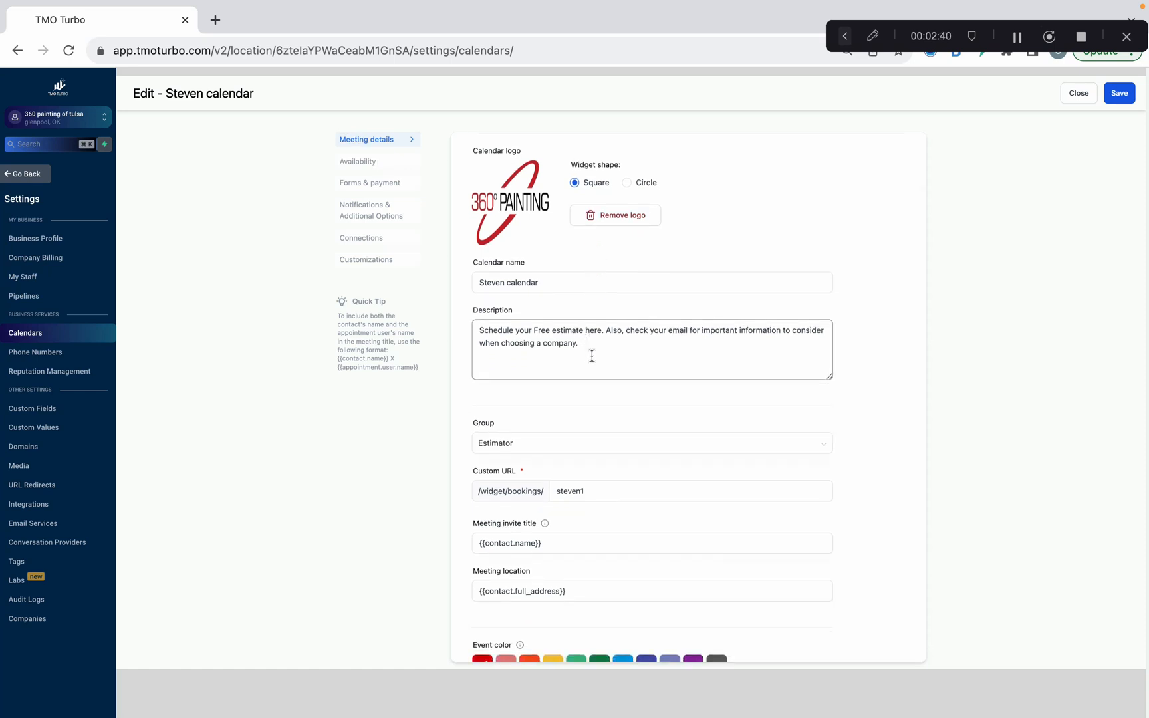
pyautogui.scroll(-2, 593, 354)
pyautogui.click(592, 356)
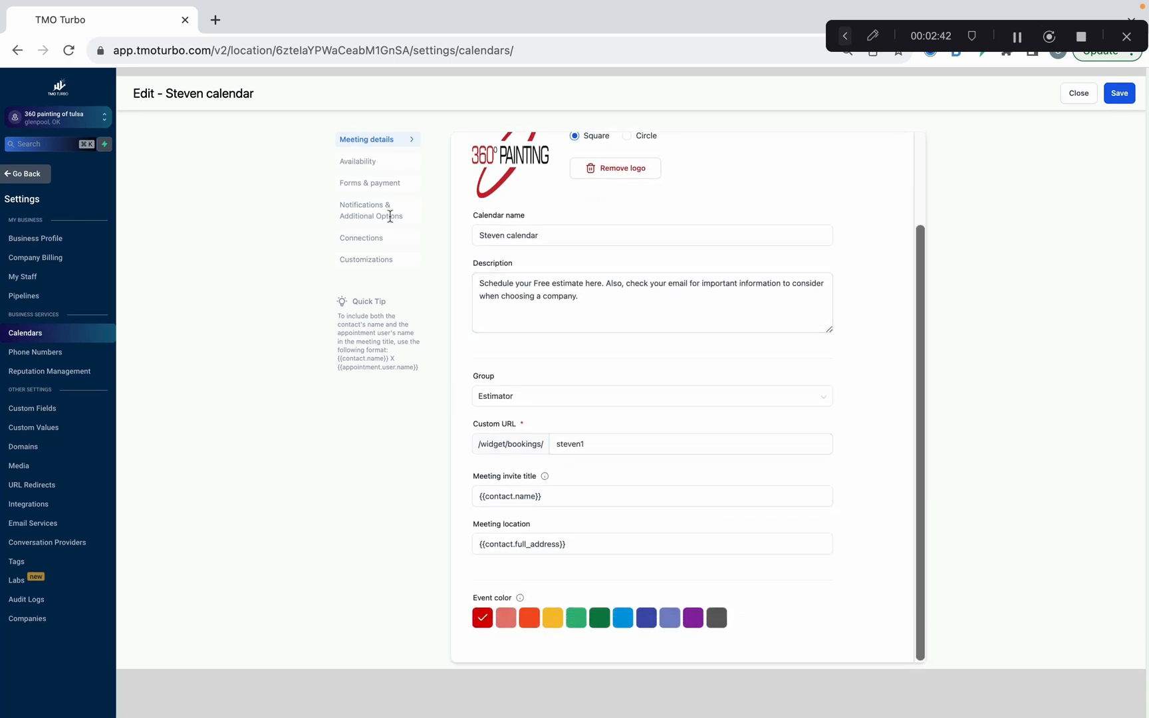
# Examine the calendar's availability settings: weekday hours, meeting interval and duration, scheduling notice, date range, booking limits and buffer time
pyautogui.click(368, 164)
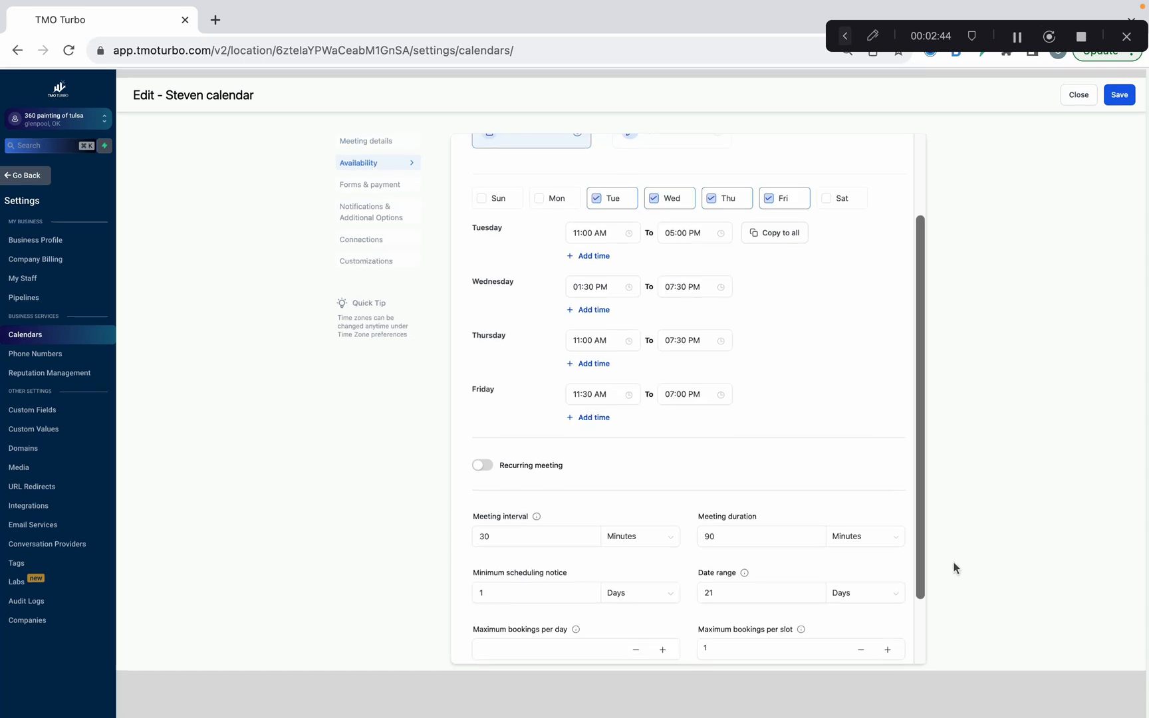
pyautogui.scroll(-2, 669, 548)
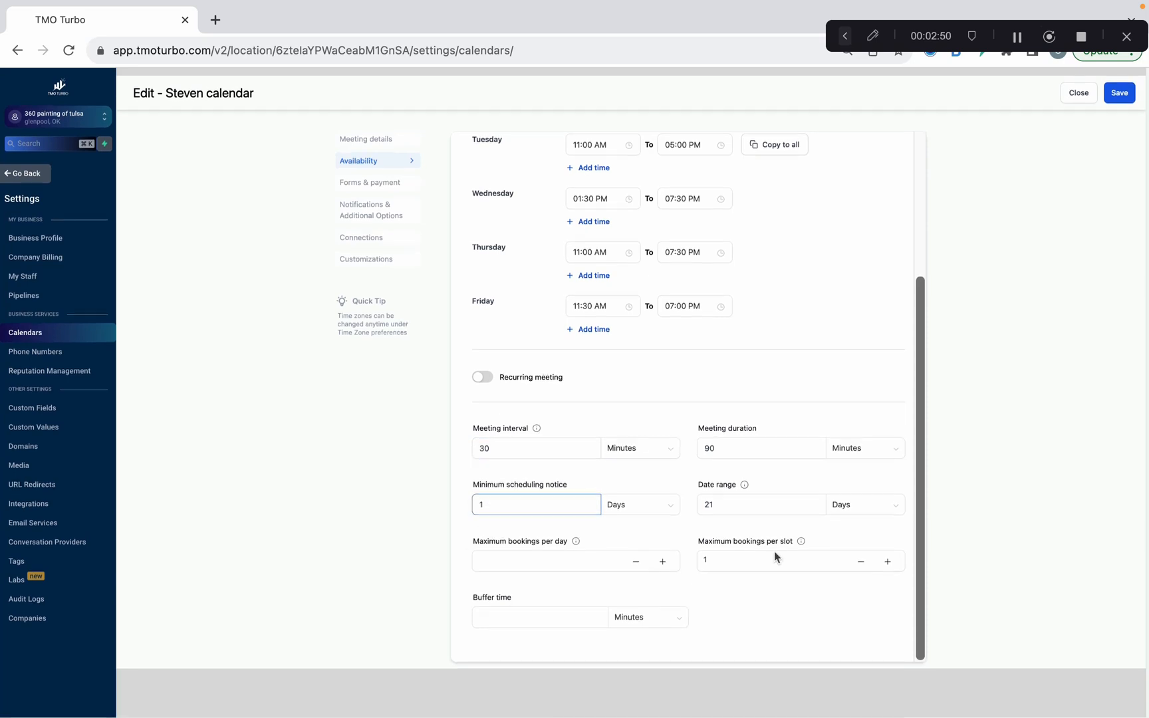
pyautogui.click(535, 457)
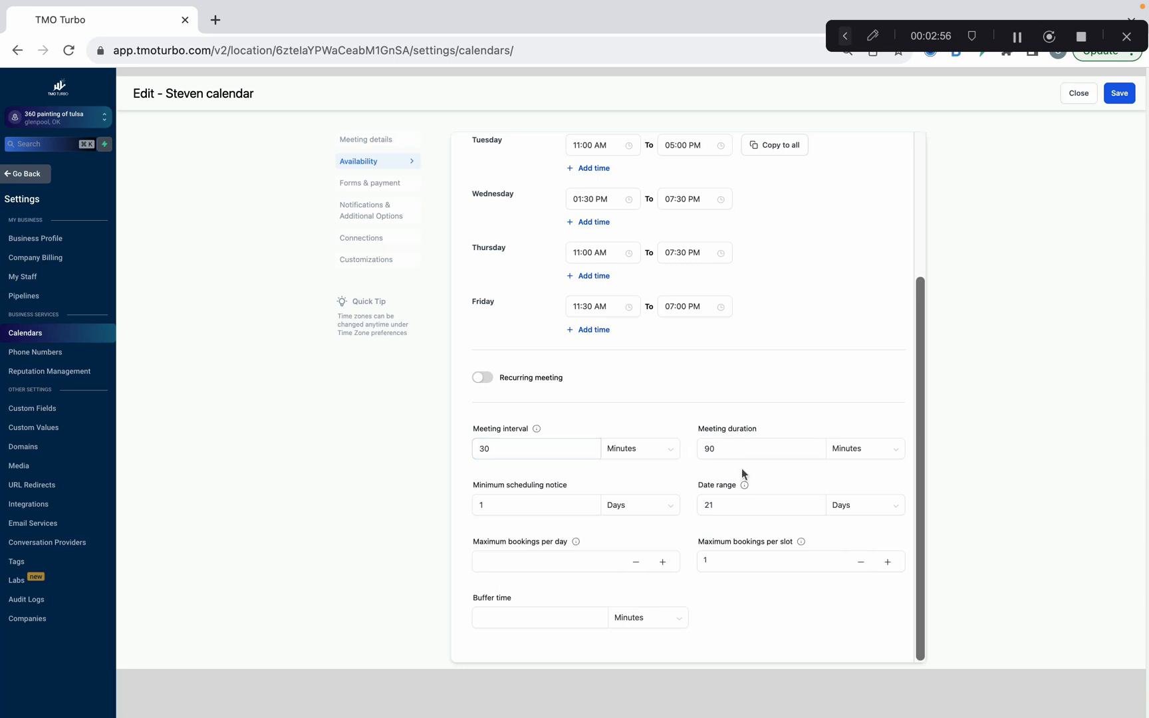
pyautogui.click(758, 454)
pyautogui.click(530, 508)
pyautogui.click(735, 509)
pyautogui.click(635, 592)
pyautogui.click(599, 570)
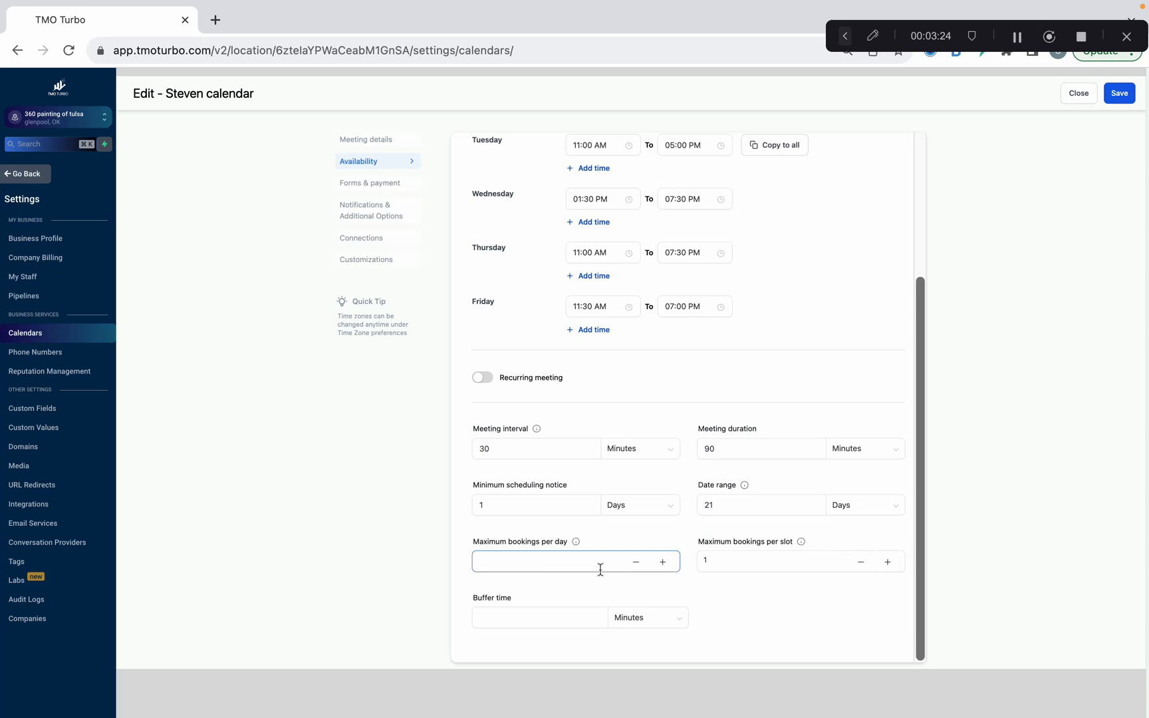
pyautogui.click(749, 568)
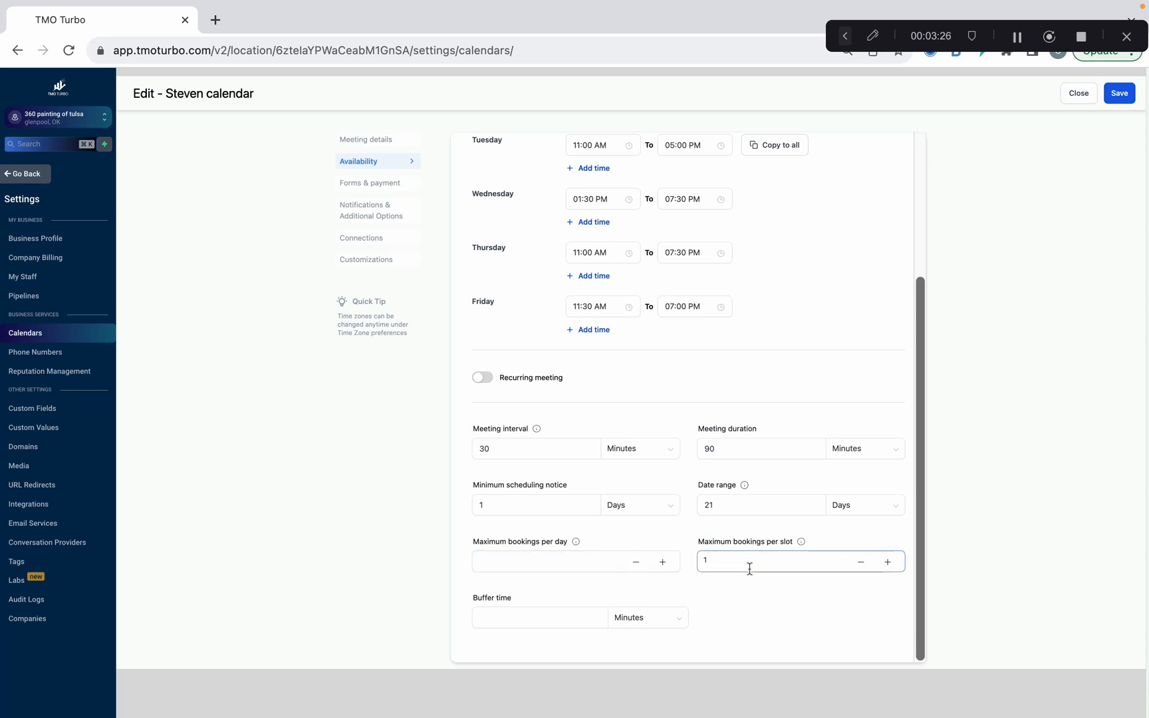
pyautogui.click(553, 641)
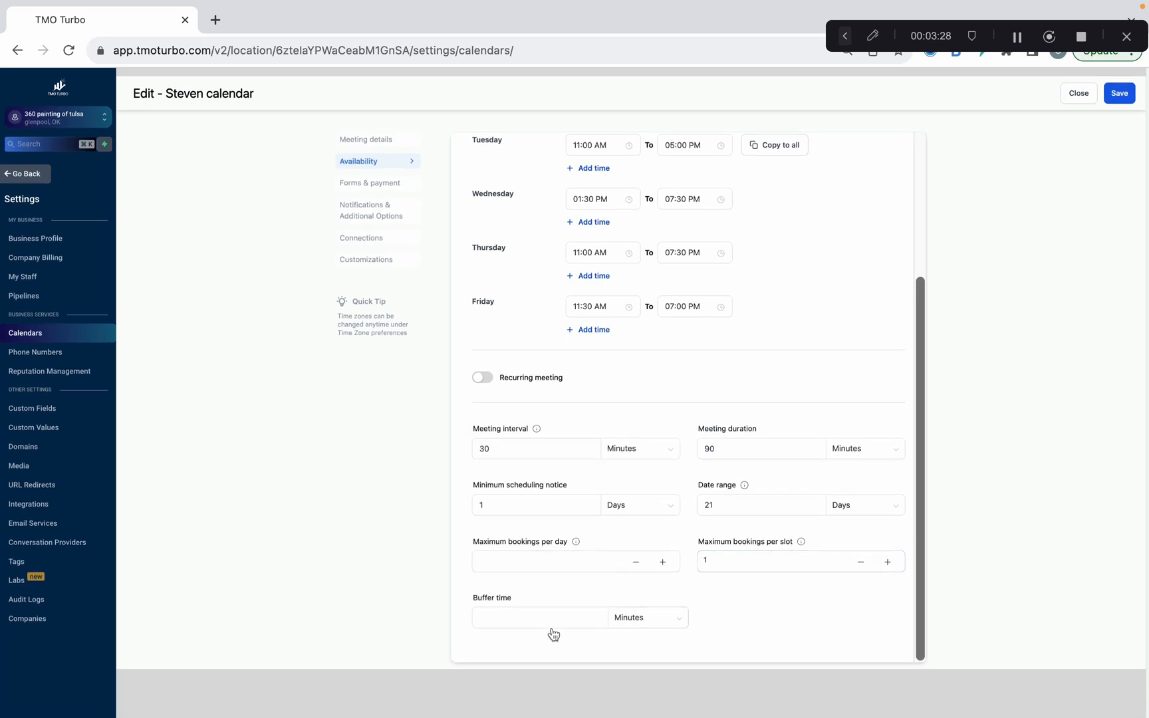
pyautogui.click(599, 623)
pyautogui.scroll(3, 599, 624)
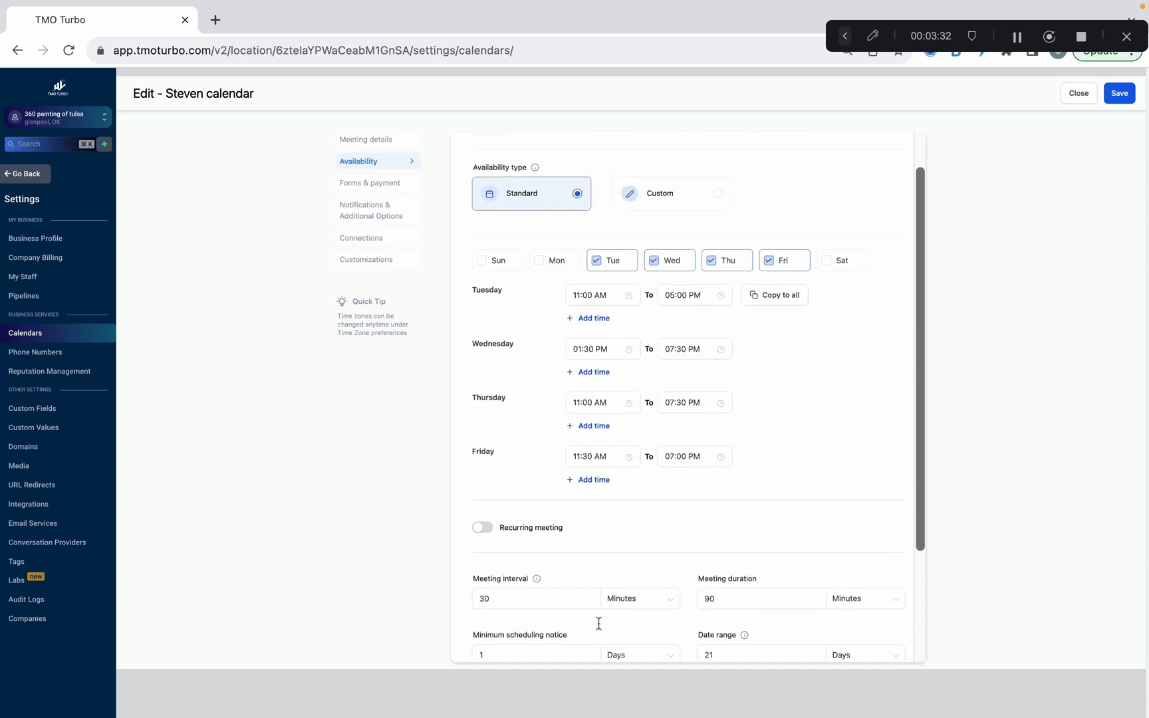
# Review the calendar's form and payment preferences and its notification settings
pyautogui.click(388, 186)
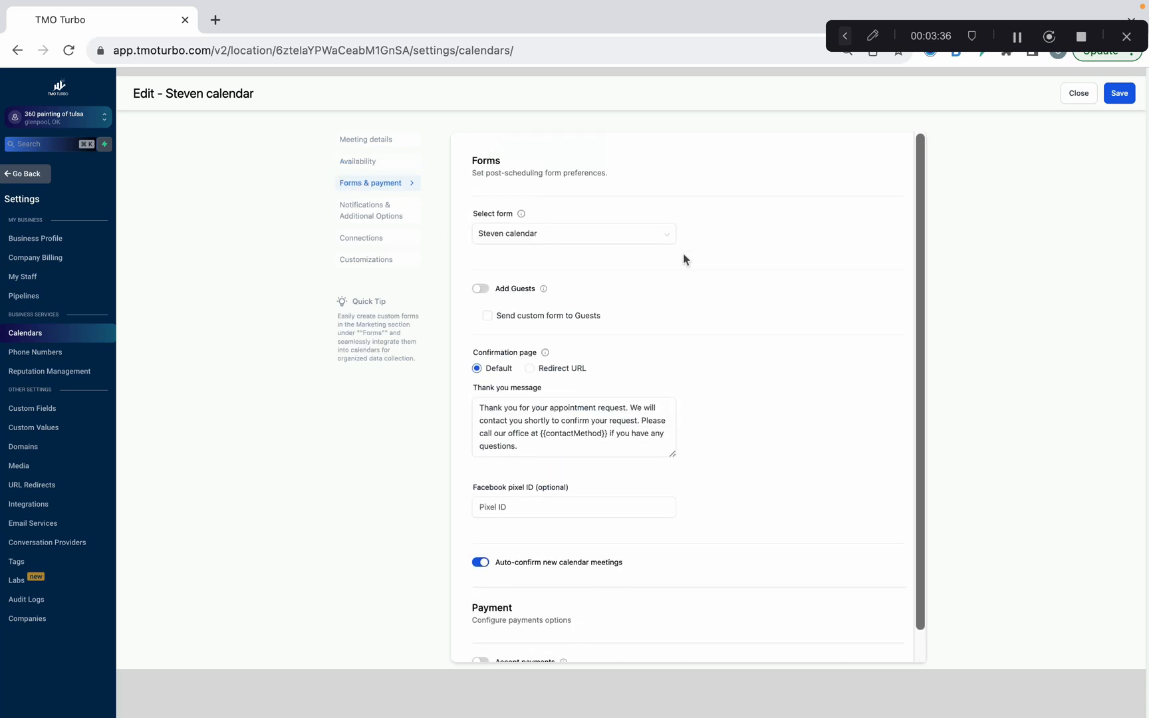
pyautogui.scroll(-2, 683, 254)
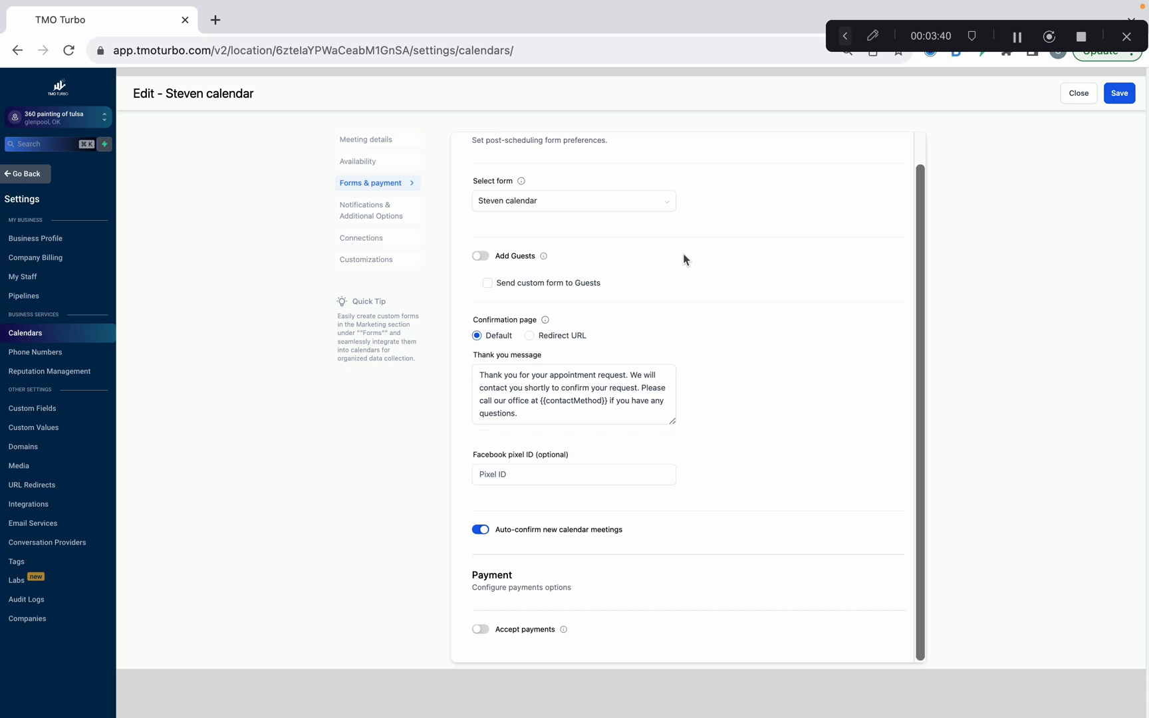
pyautogui.scroll(-1, 662, 300)
pyautogui.click(381, 219)
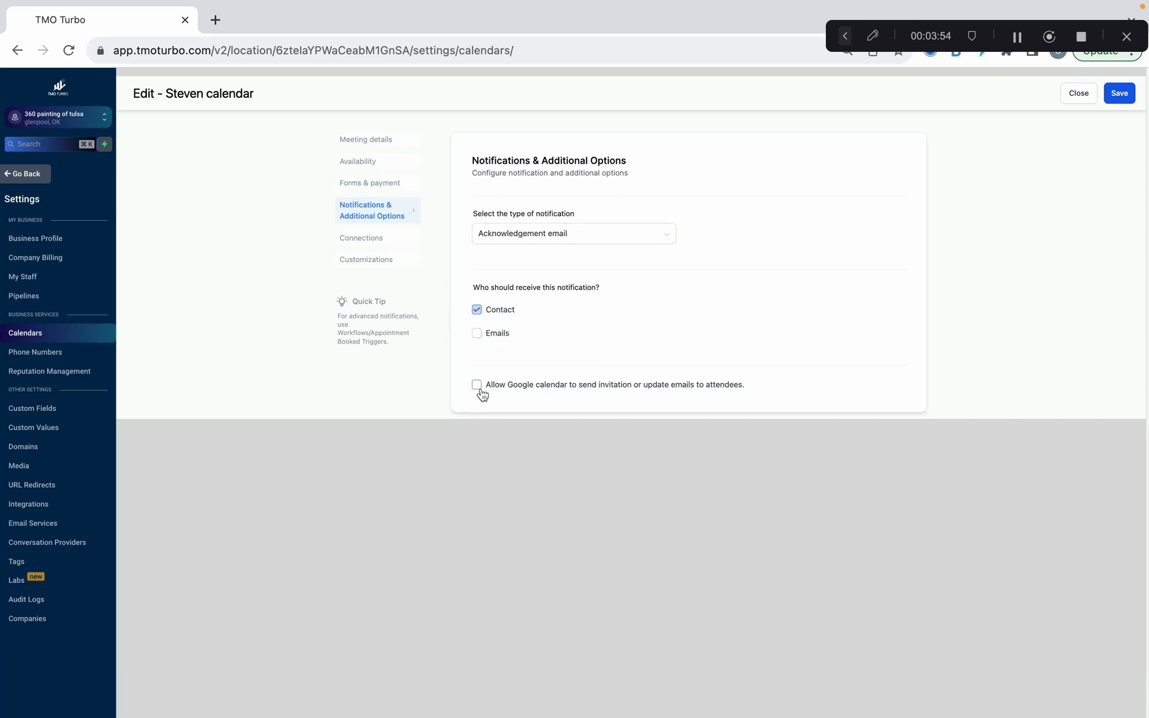
pyautogui.click(608, 232)
pyautogui.click(645, 194)
# Review which external calendars can be linked and which sync options are available for the calendar
pyautogui.click(365, 242)
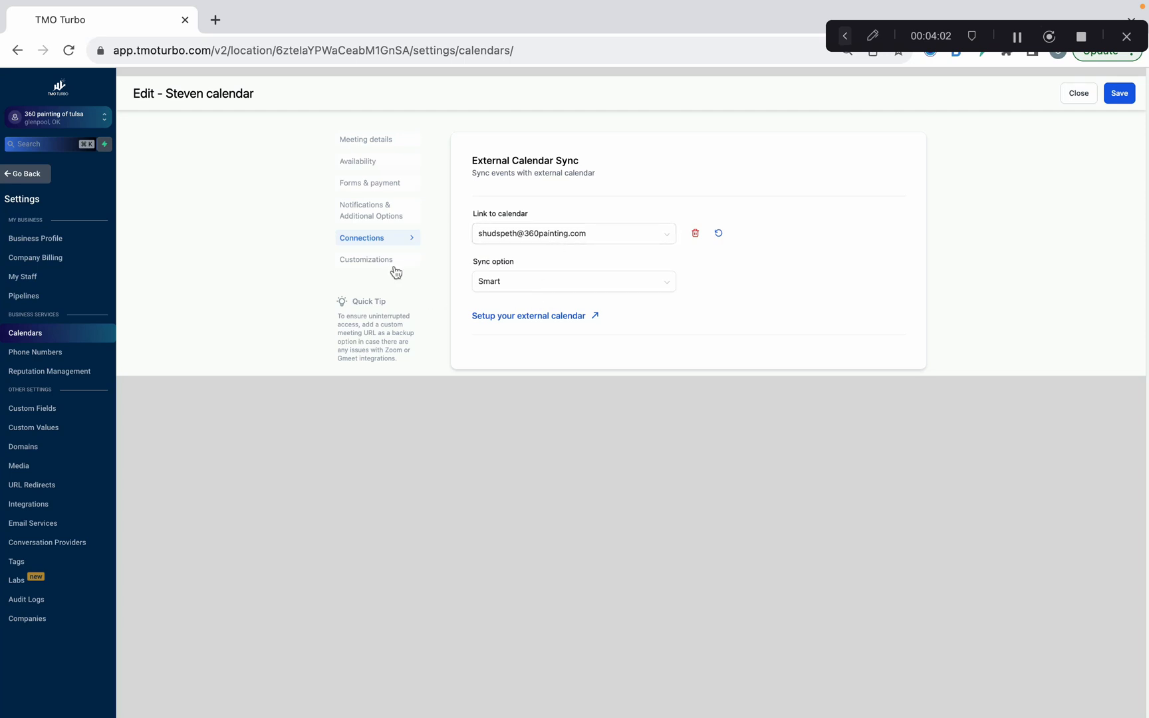
pyautogui.click(605, 234)
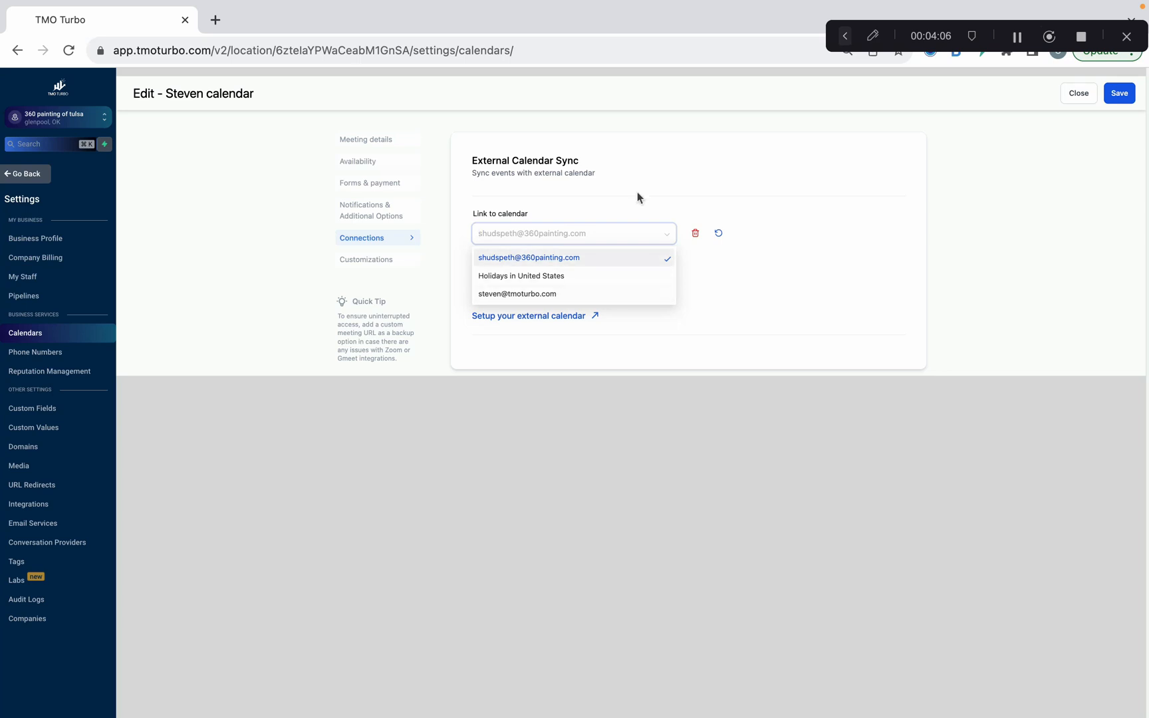
pyautogui.click(638, 192)
pyautogui.click(575, 290)
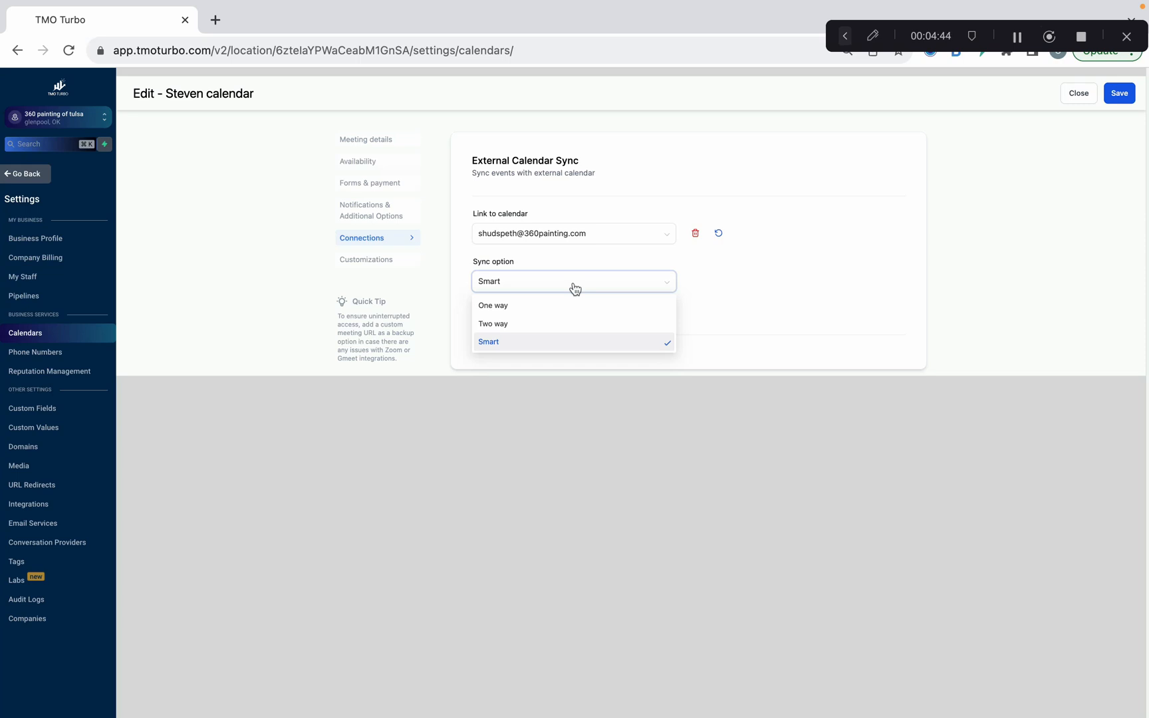
pyautogui.click(803, 268)
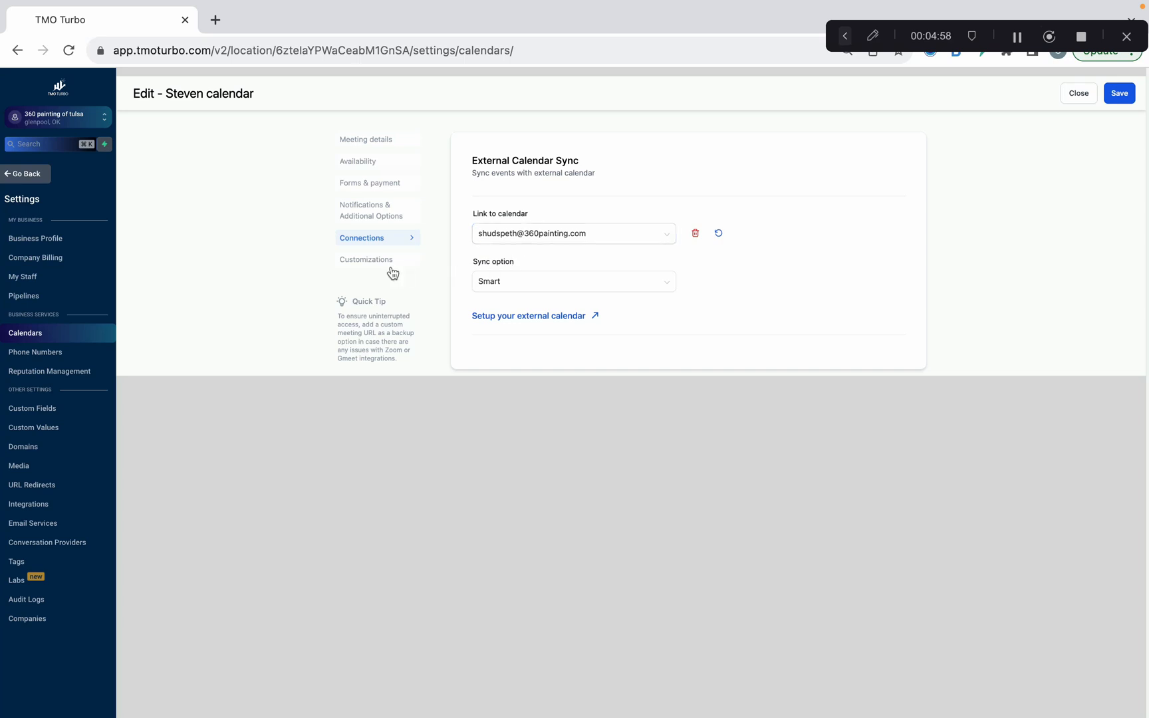
# Review the calendar's customizations, comparing the Classic and Neo widget styles and reading through the additional notes
pyautogui.click(372, 268)
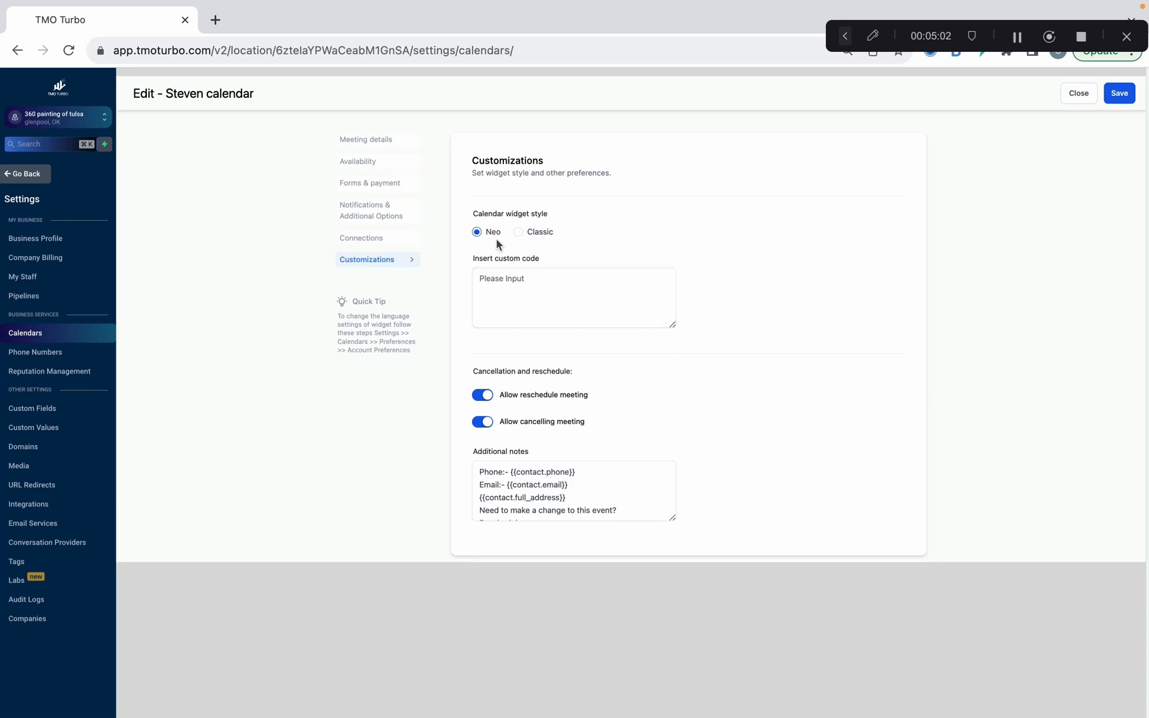
pyautogui.click(518, 232)
pyautogui.click(476, 232)
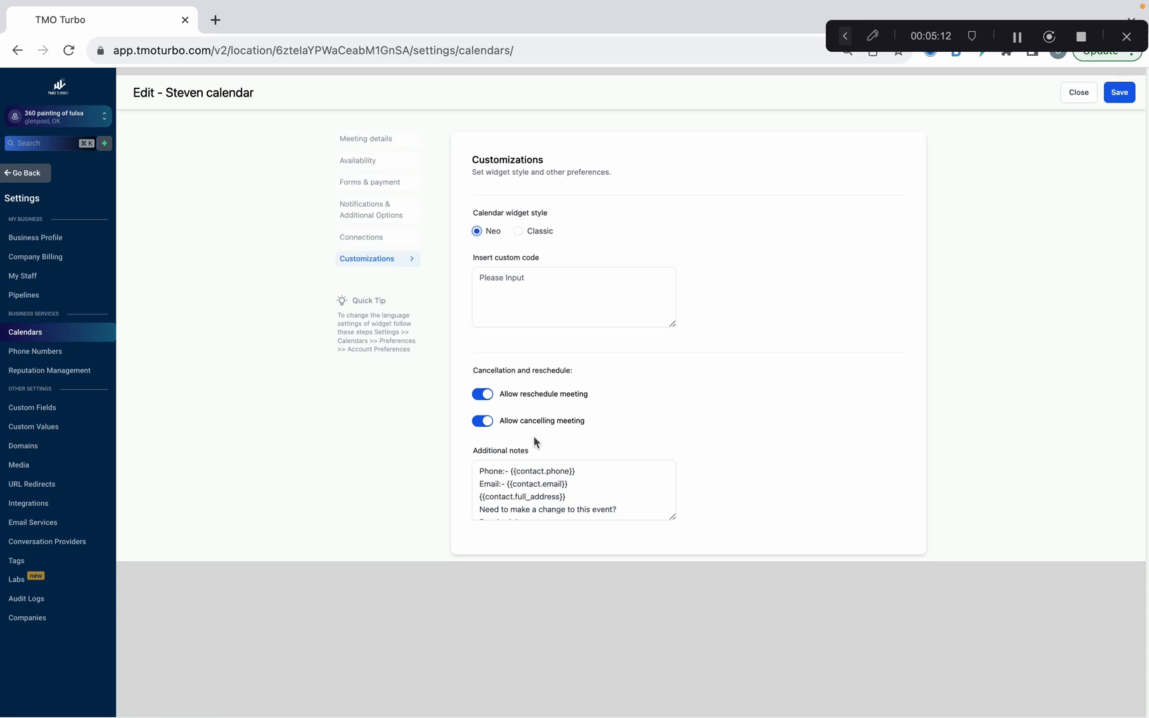
pyautogui.scroll(-3, 552, 485)
pyautogui.scroll(3, 552, 486)
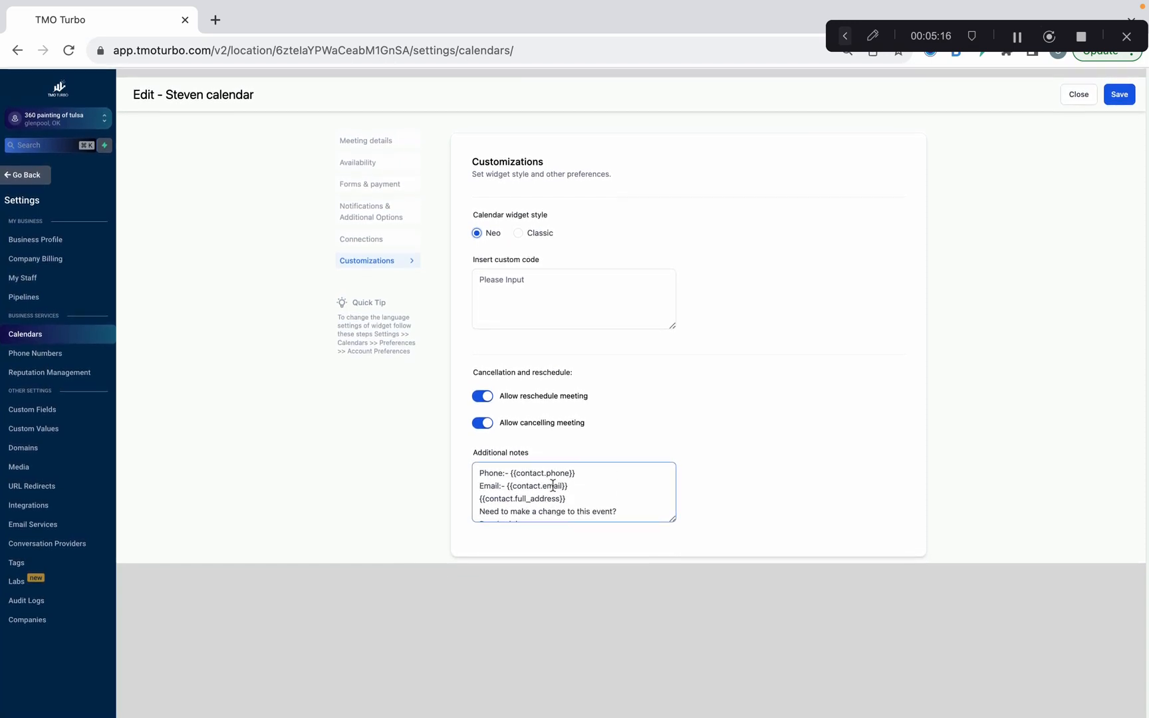
pyautogui.scroll(-3, 553, 485)
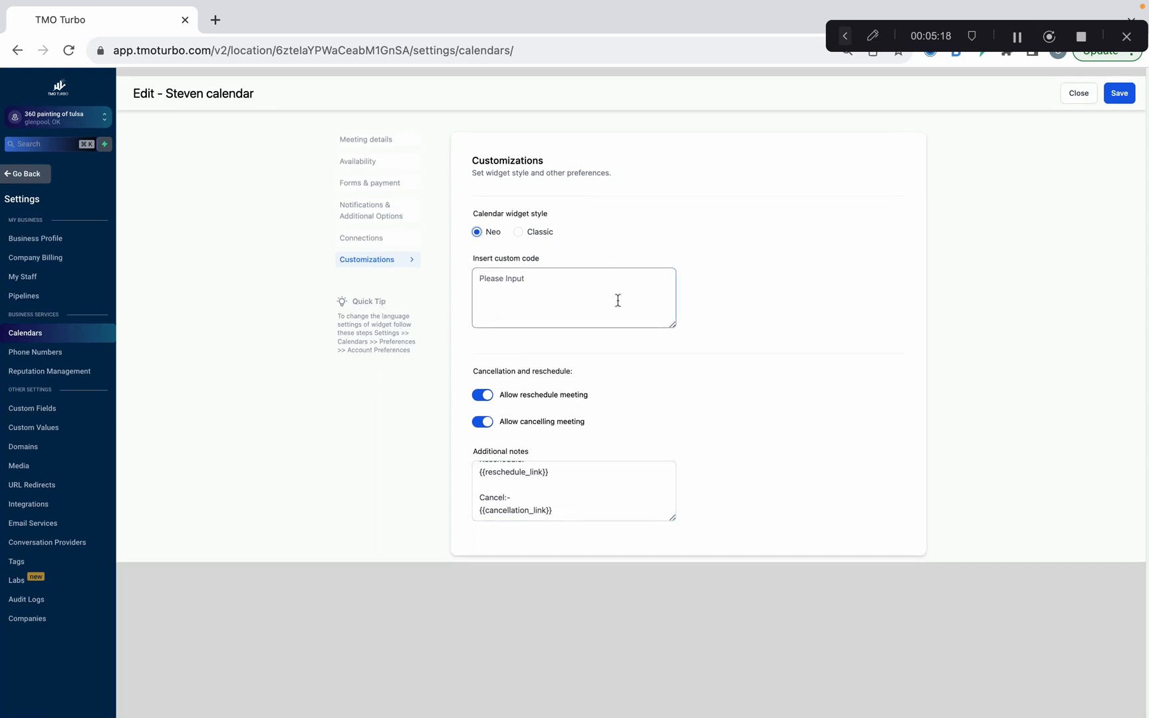
# Return to the calendar's meeting details and look over the name, description, group and custom URL
pyautogui.click(378, 140)
pyautogui.scroll(-2, 628, 403)
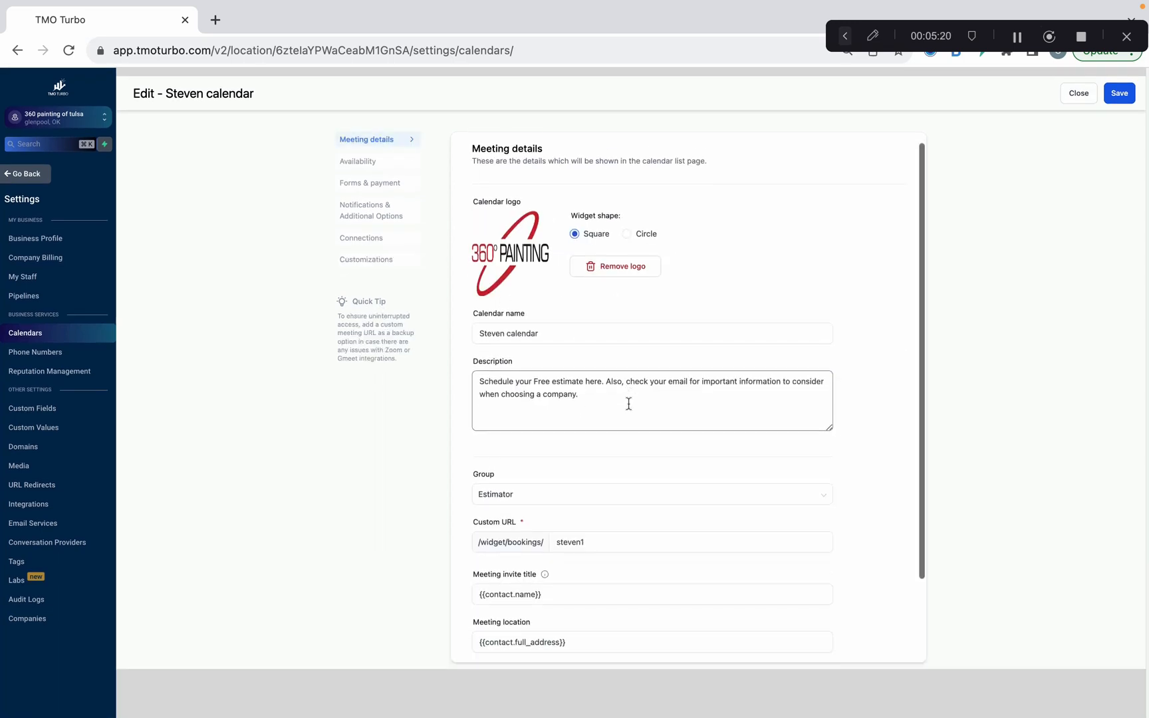
pyautogui.scroll(3, 628, 403)
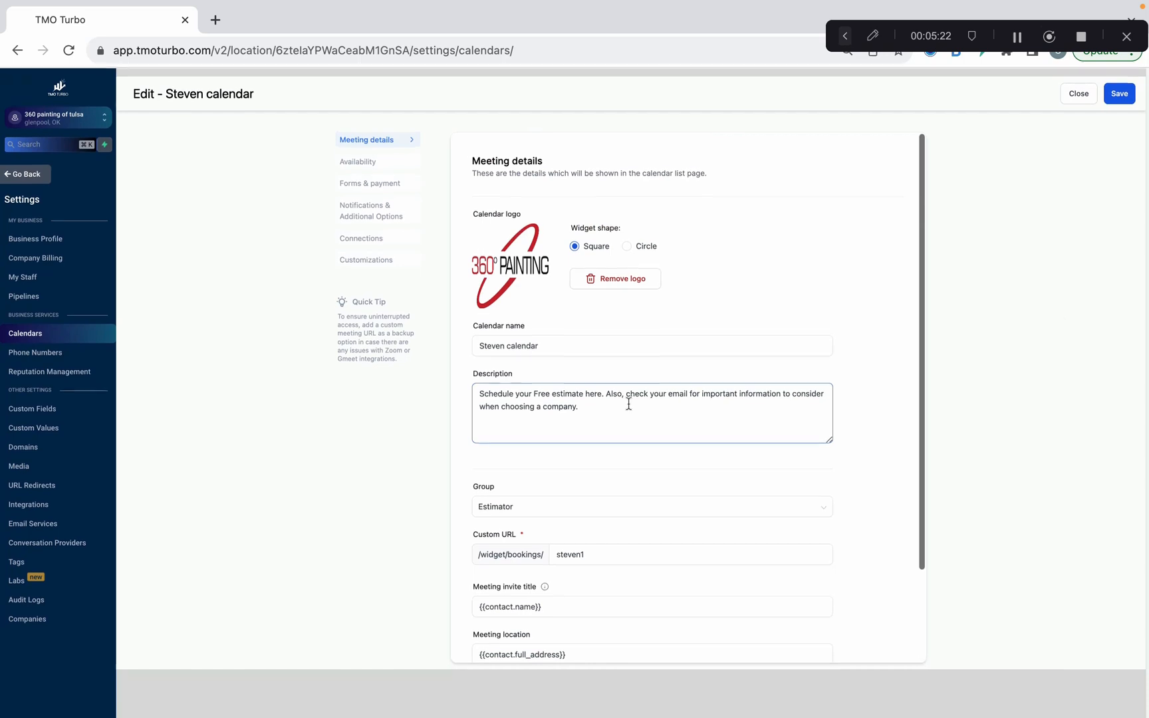
# Close the open calendar and open the second listed calendar, a Production round robin, to review its meeting details
pyautogui.click(1078, 93)
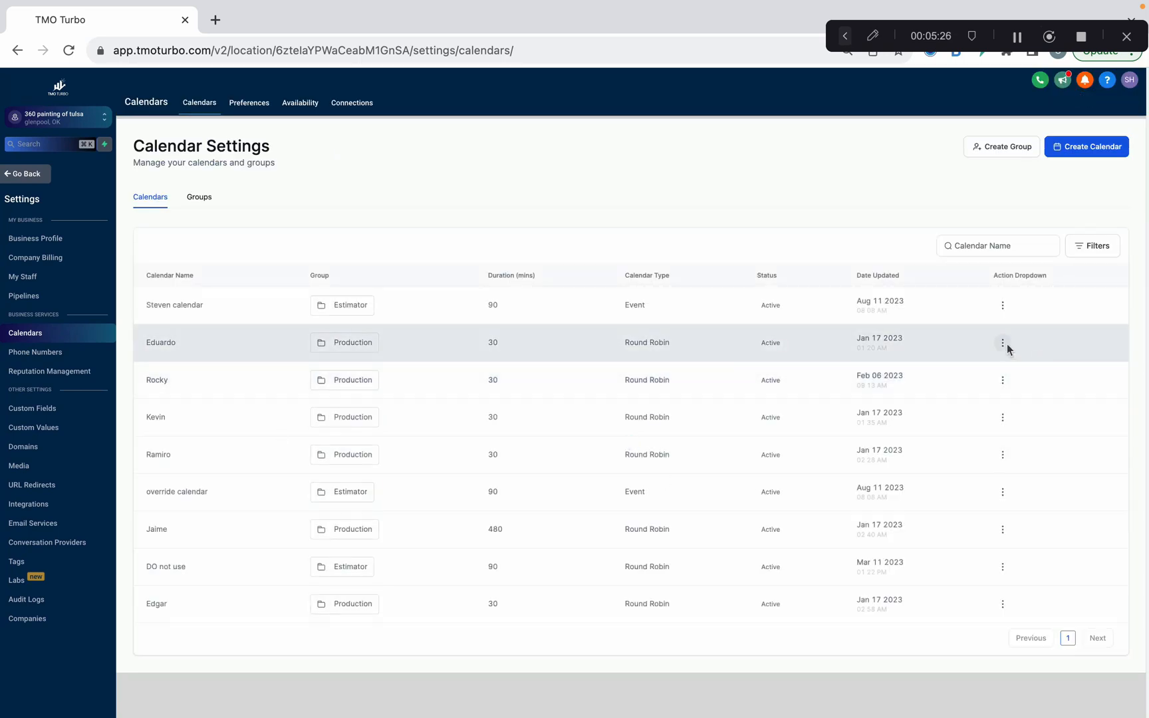
pyautogui.click(1003, 343)
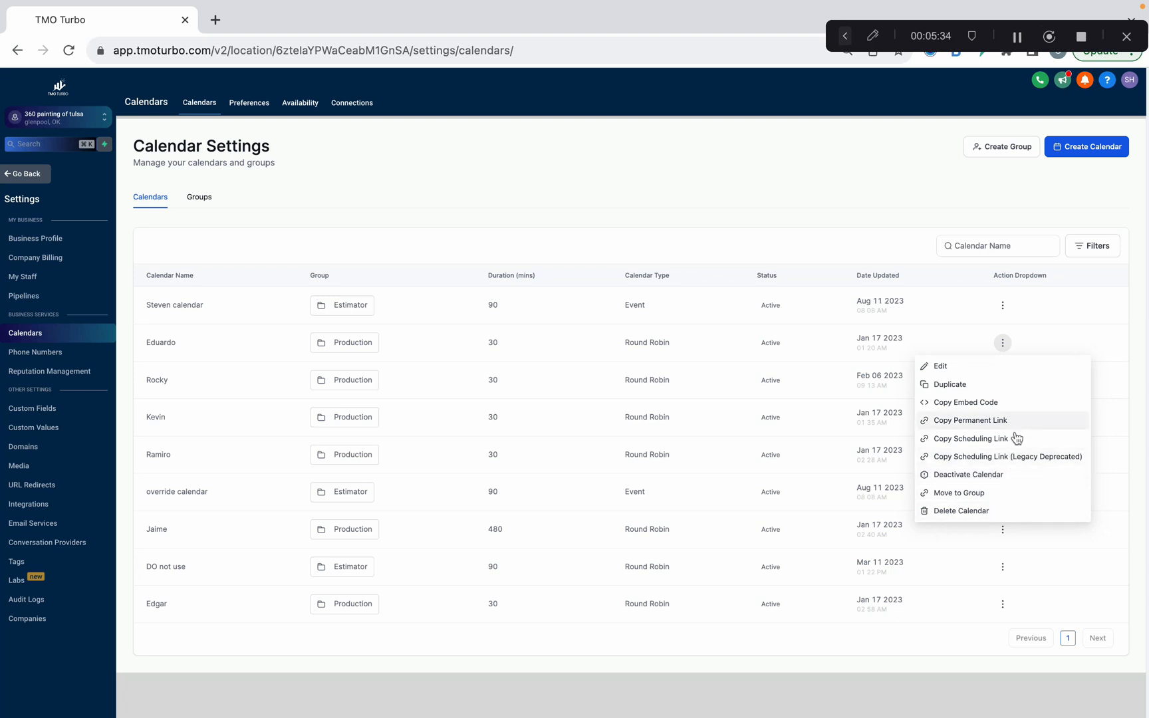
pyautogui.click(989, 377)
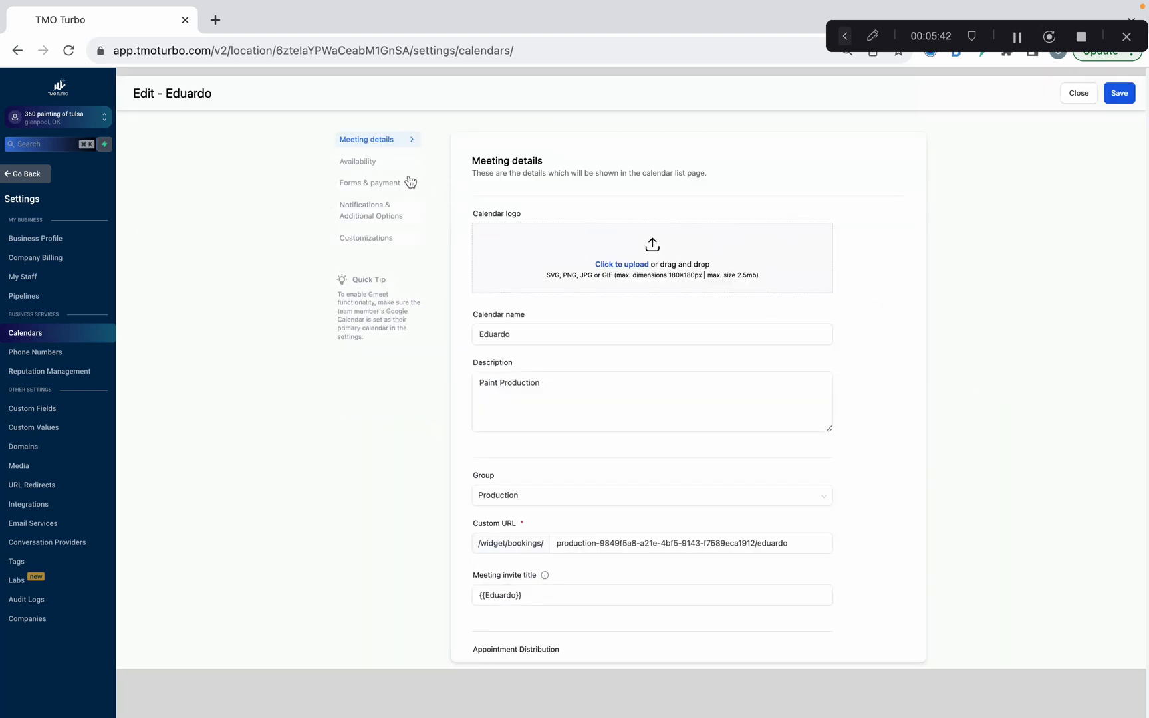
pyautogui.scroll(-1, 588, 353)
pyautogui.scroll(-5, 588, 354)
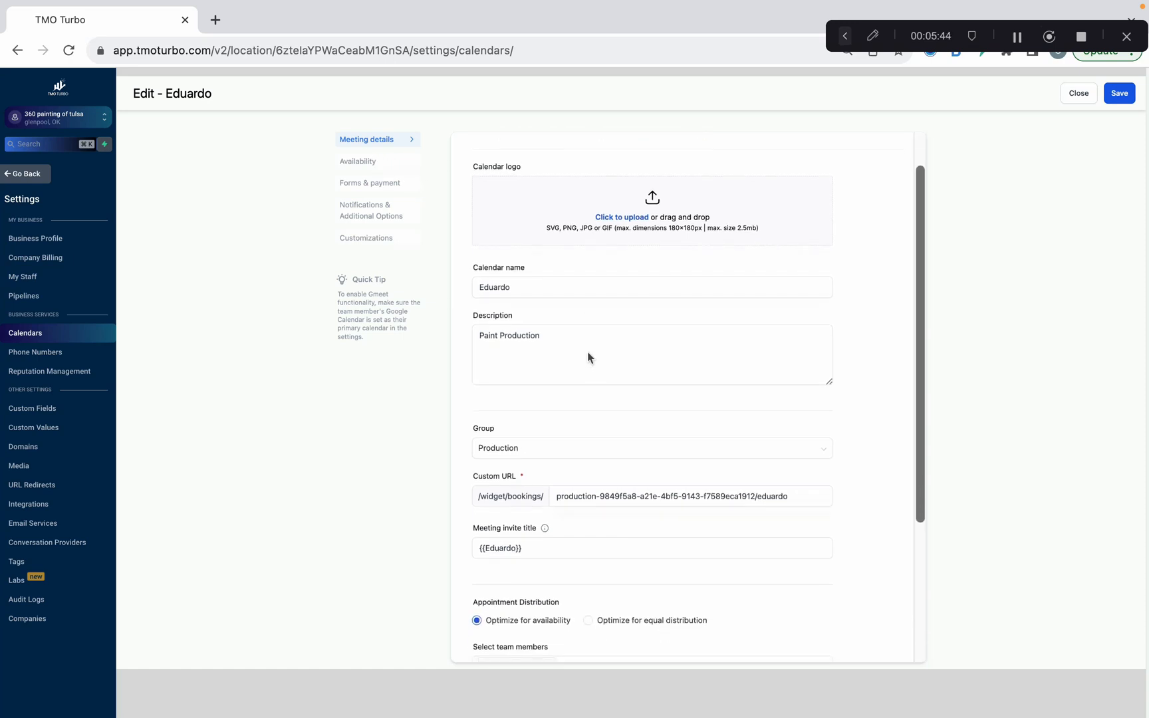
# Try adding a second team member to the round robin calendar, and remove that member again
pyautogui.click(600, 466)
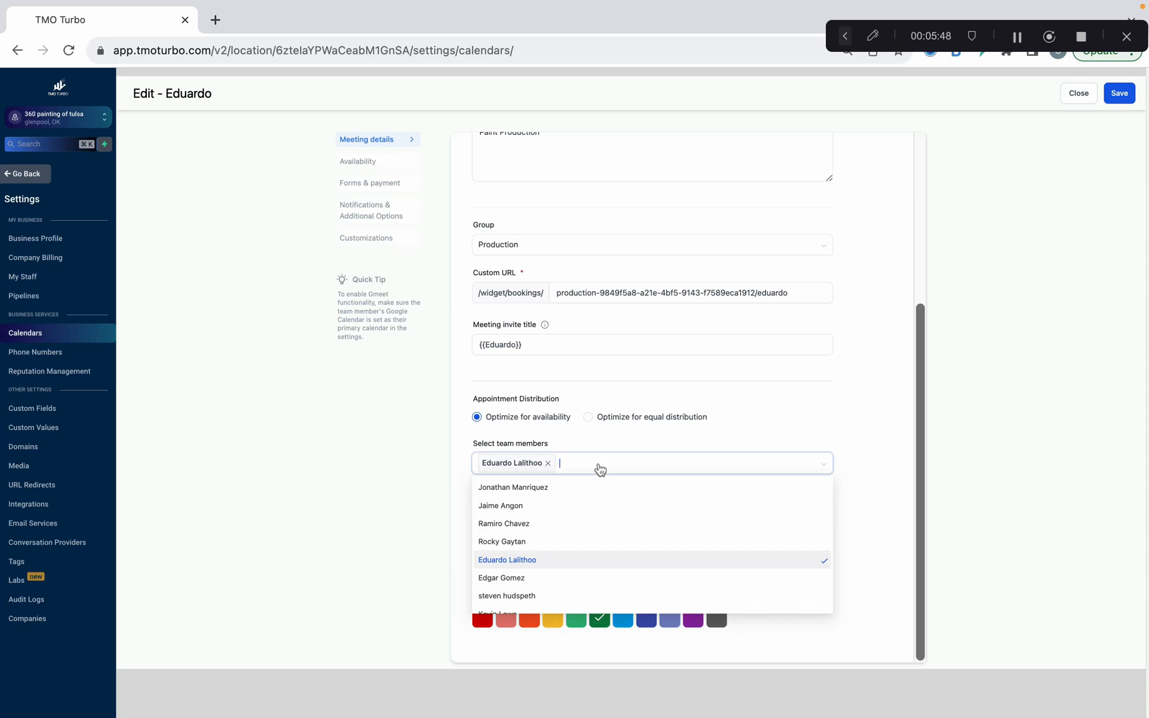
pyautogui.click(567, 511)
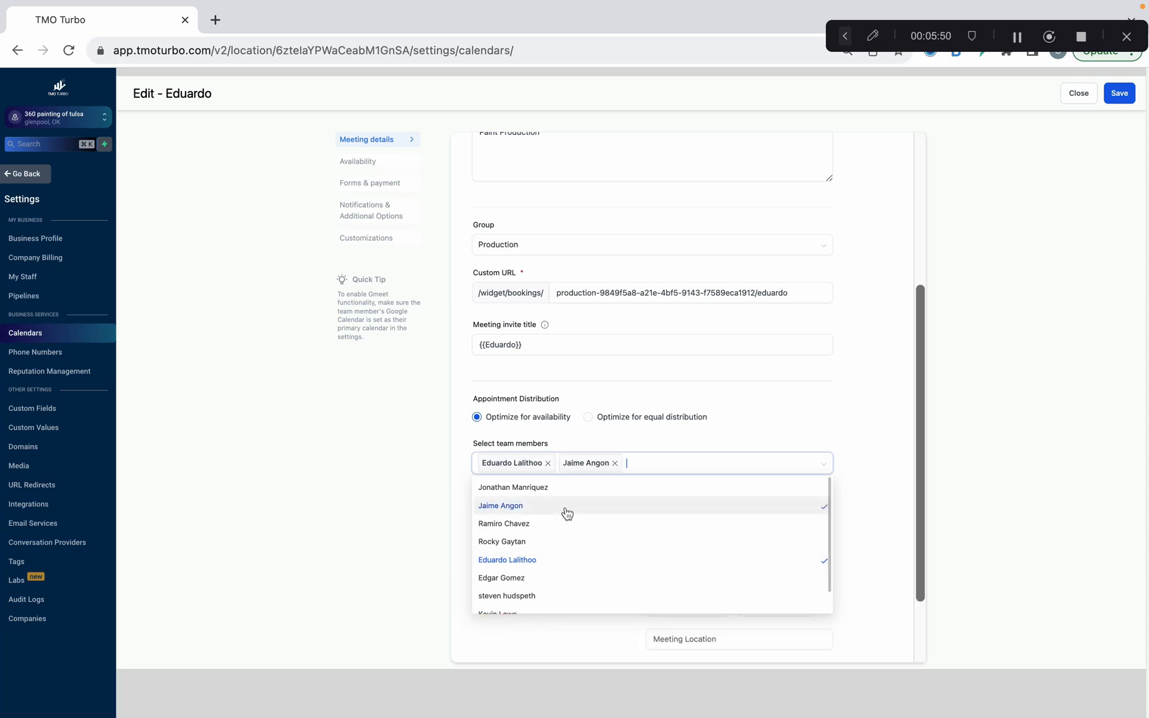
pyautogui.click(615, 463)
pyautogui.click(795, 422)
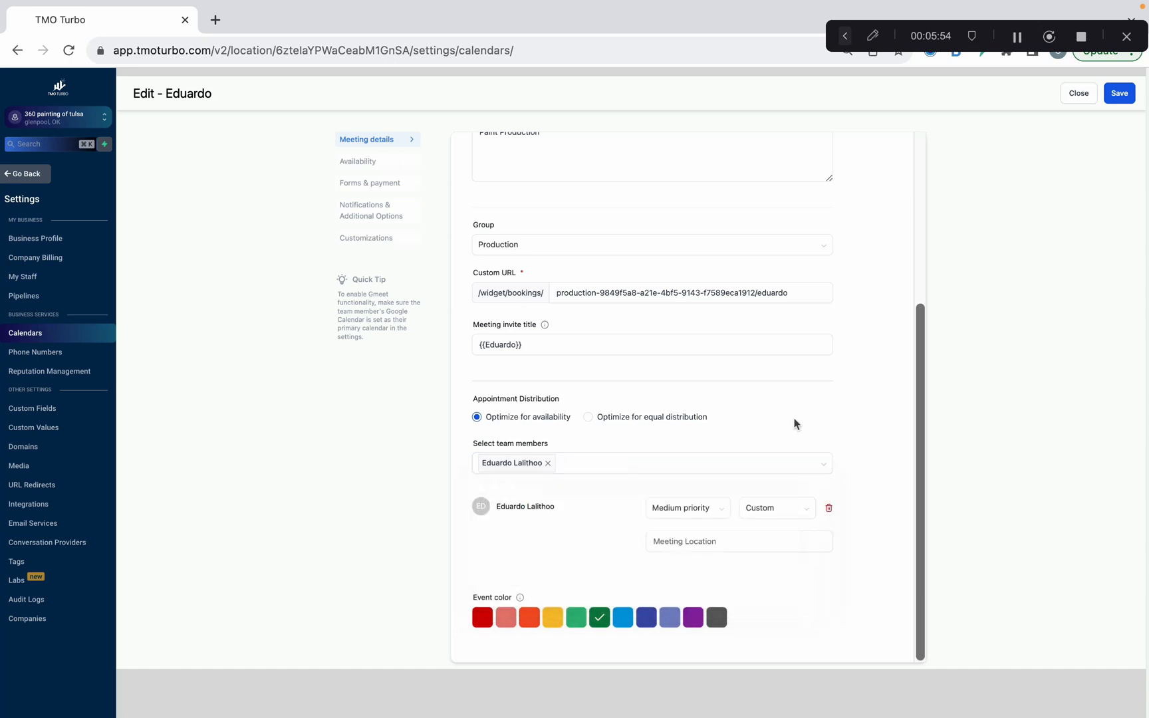
# Review the assigned team member's priority levels and meeting location types, keeping Medium priority and Custom
pyautogui.click(685, 510)
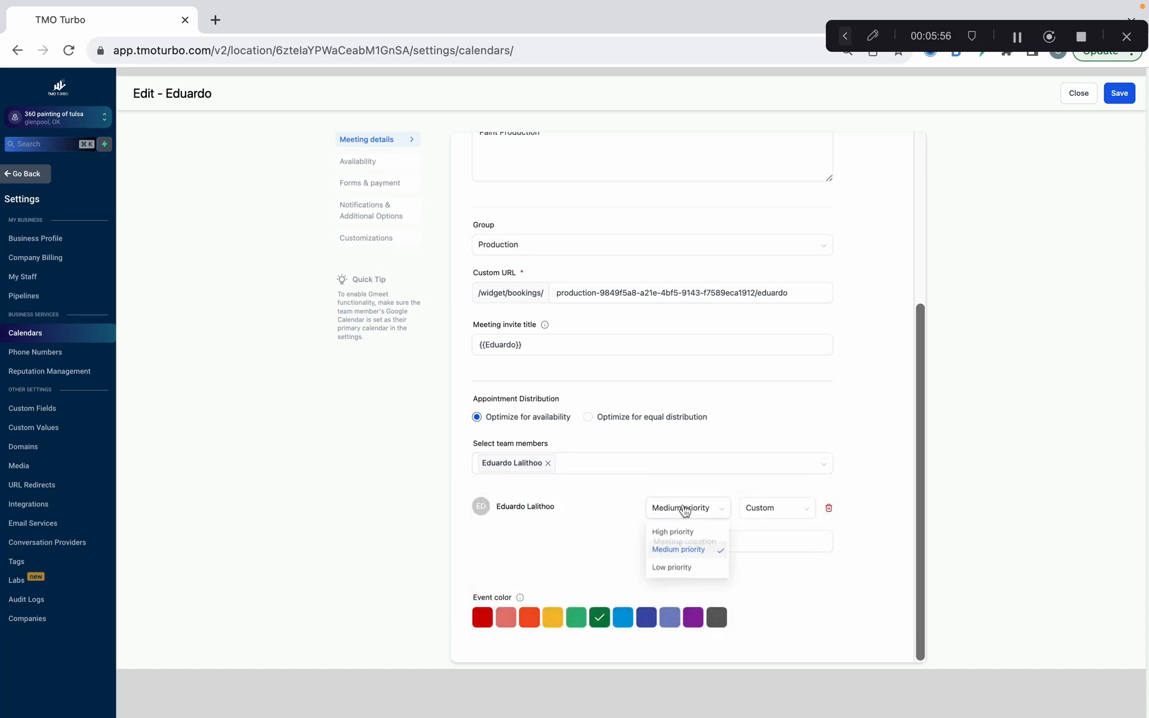
pyautogui.click(728, 466)
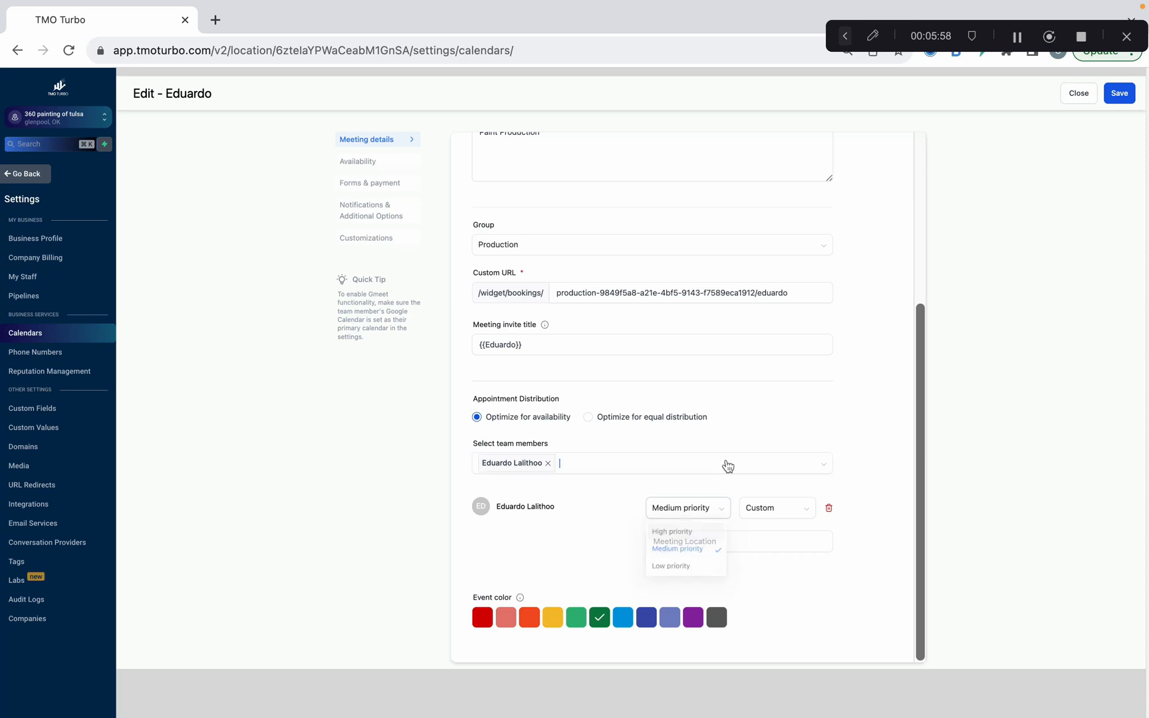
pyautogui.click(817, 388)
pyautogui.click(766, 537)
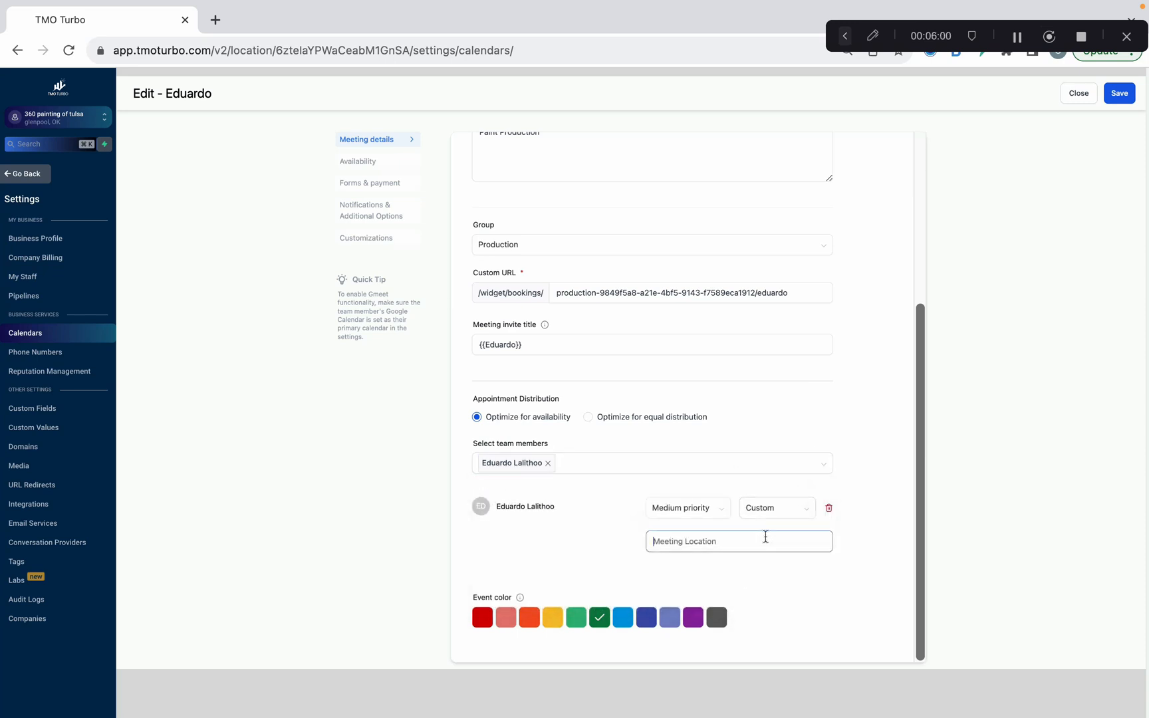
pyautogui.click(778, 516)
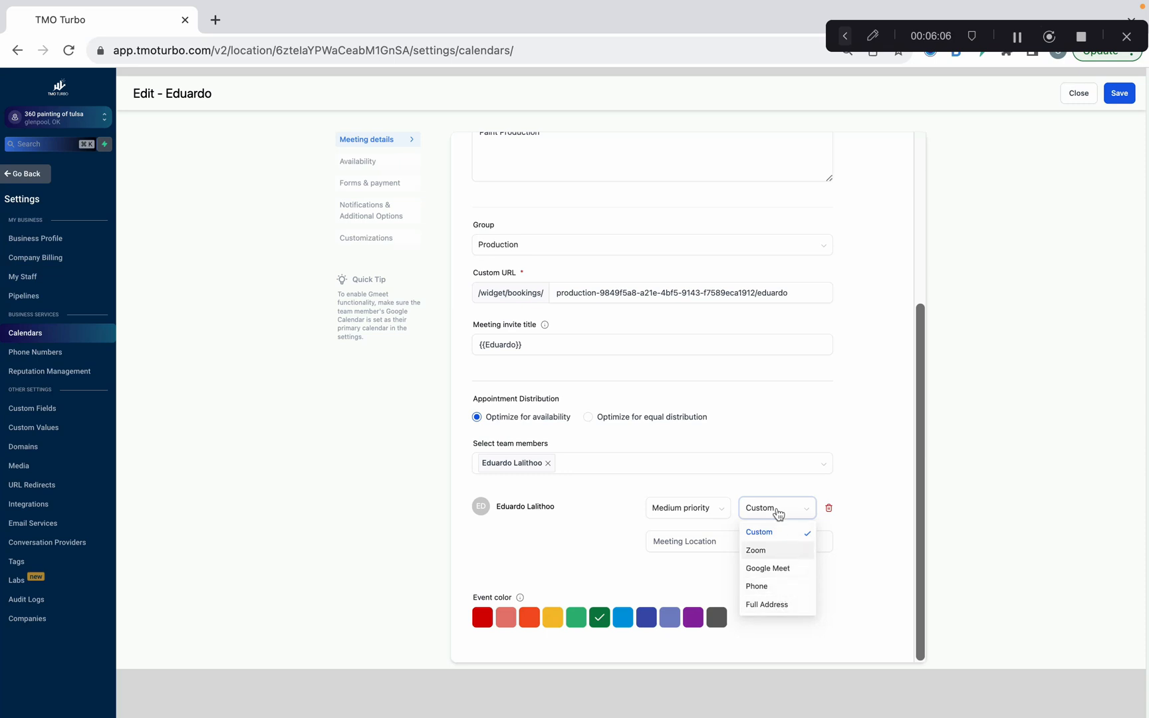
pyautogui.click(819, 411)
pyautogui.click(688, 549)
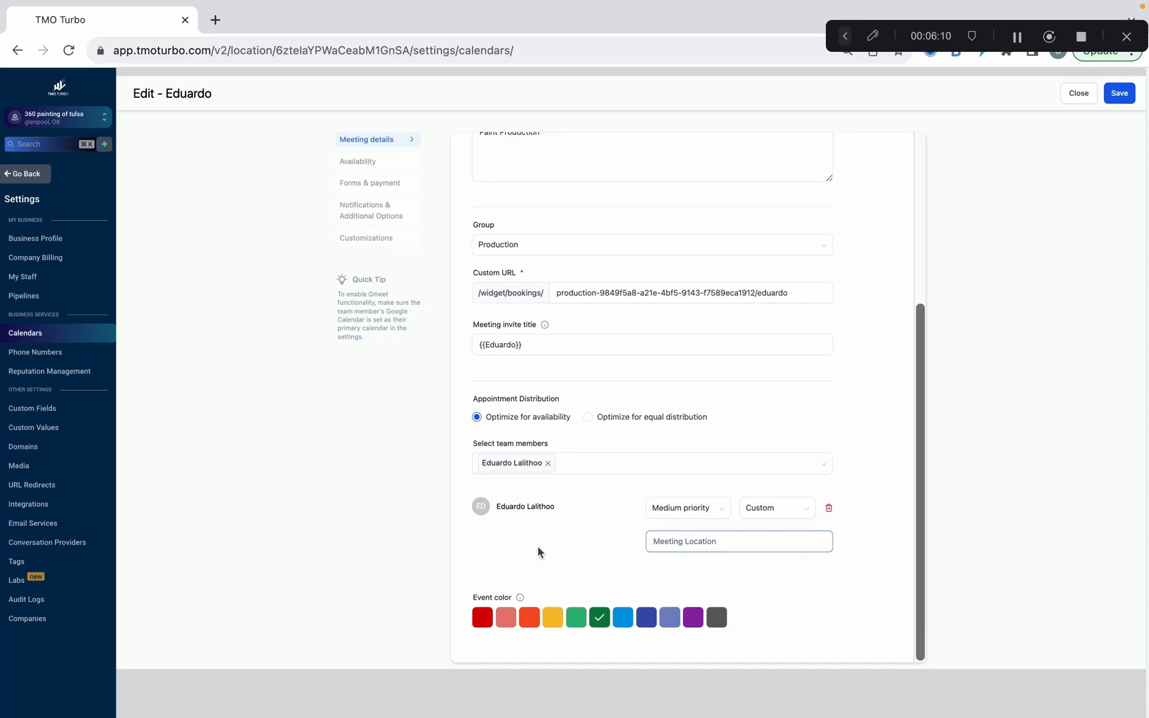
# Review the round robin calendar's availability, including weekly hours, meeting interval, duration, booking limits and buffer time
pyautogui.scroll(5, 539, 549)
pyautogui.click(372, 169)
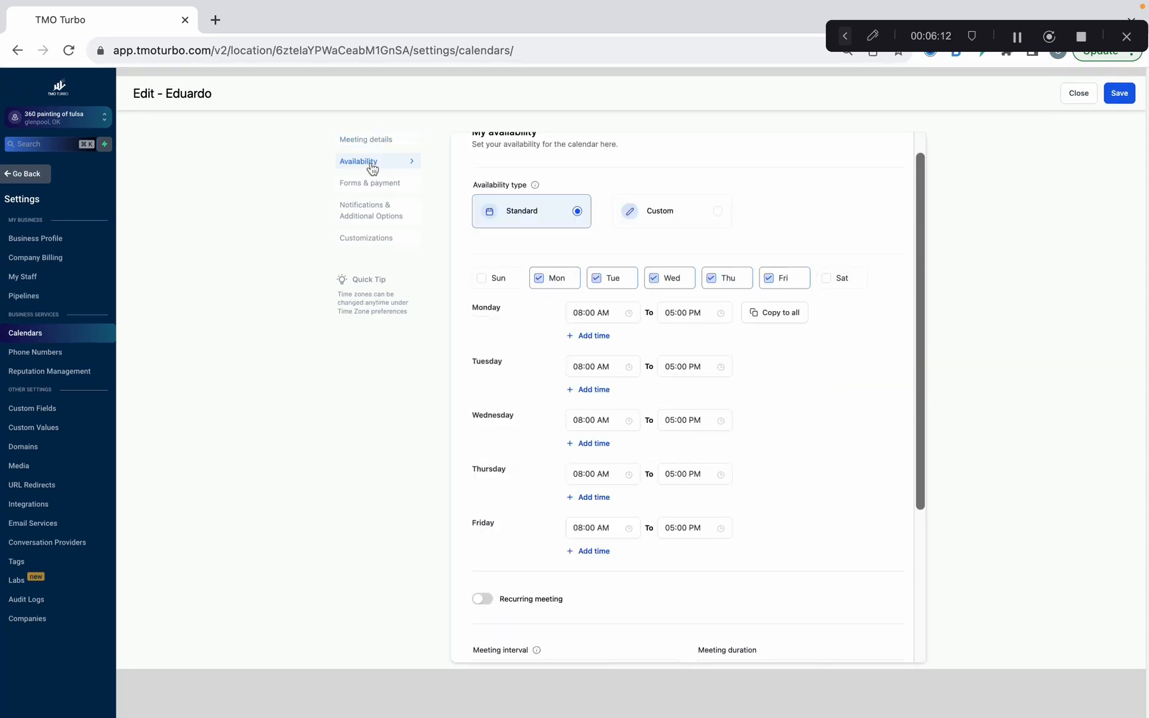
pyautogui.scroll(-5, 638, 498)
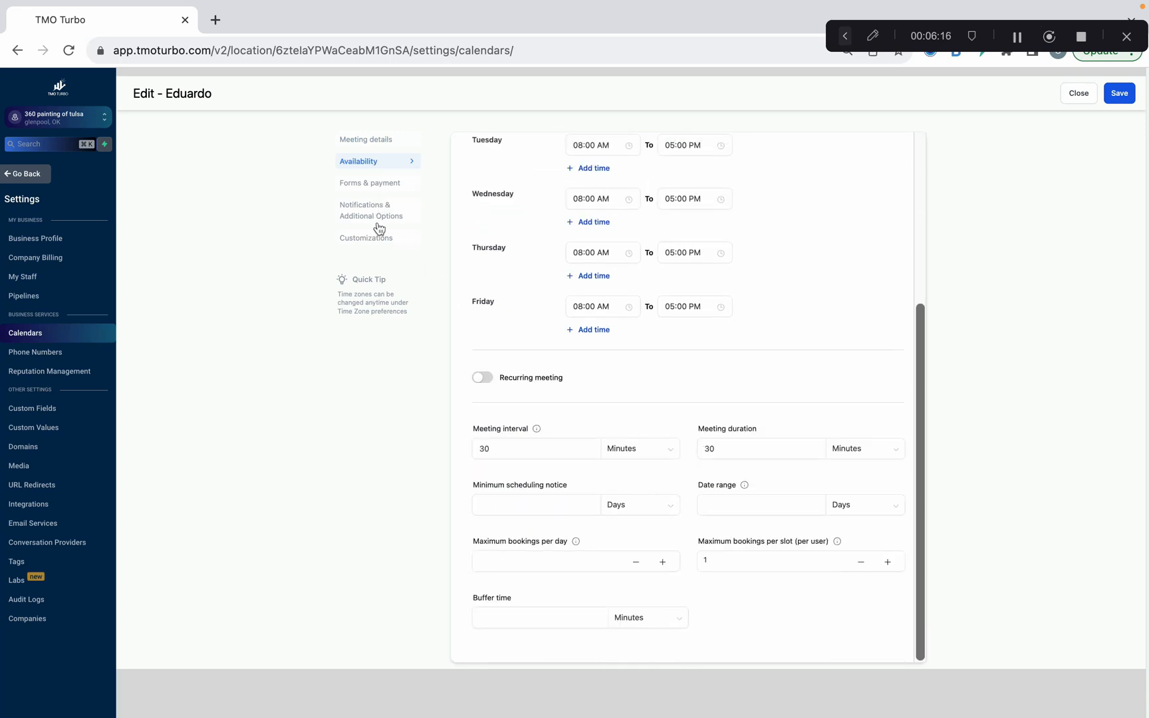
# In the meeting details, try the equal distribution option for appointments and switch back to Optimize for availability
pyautogui.click(372, 141)
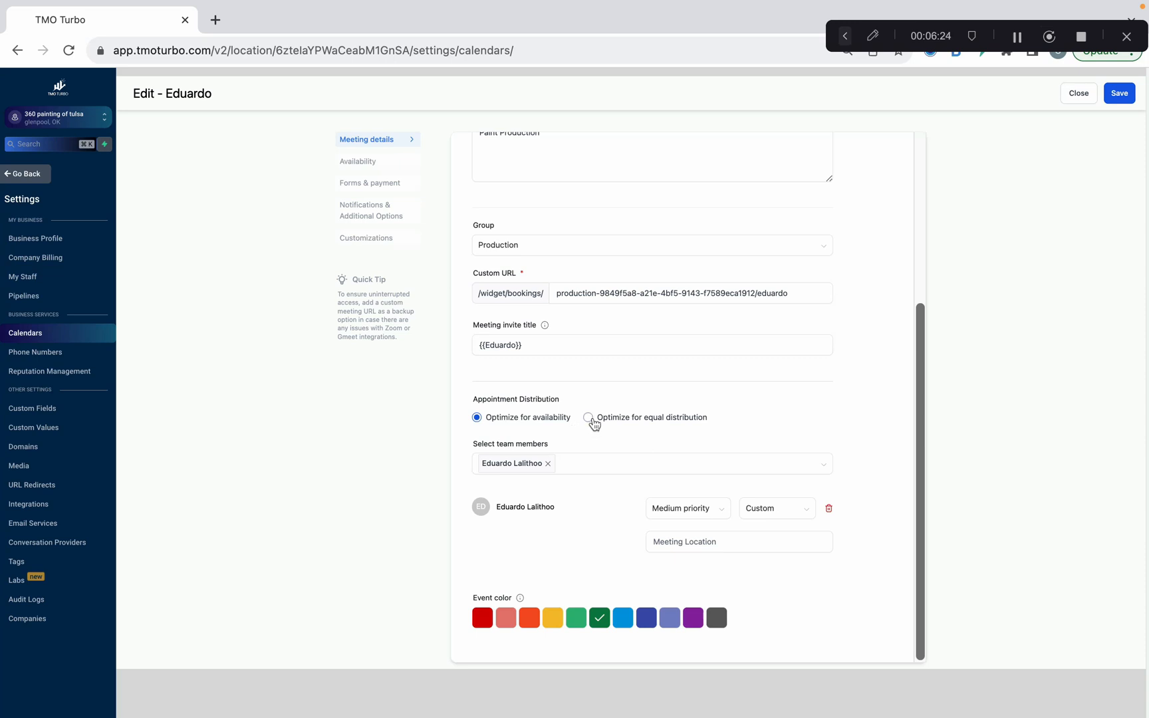
pyautogui.click(588, 420)
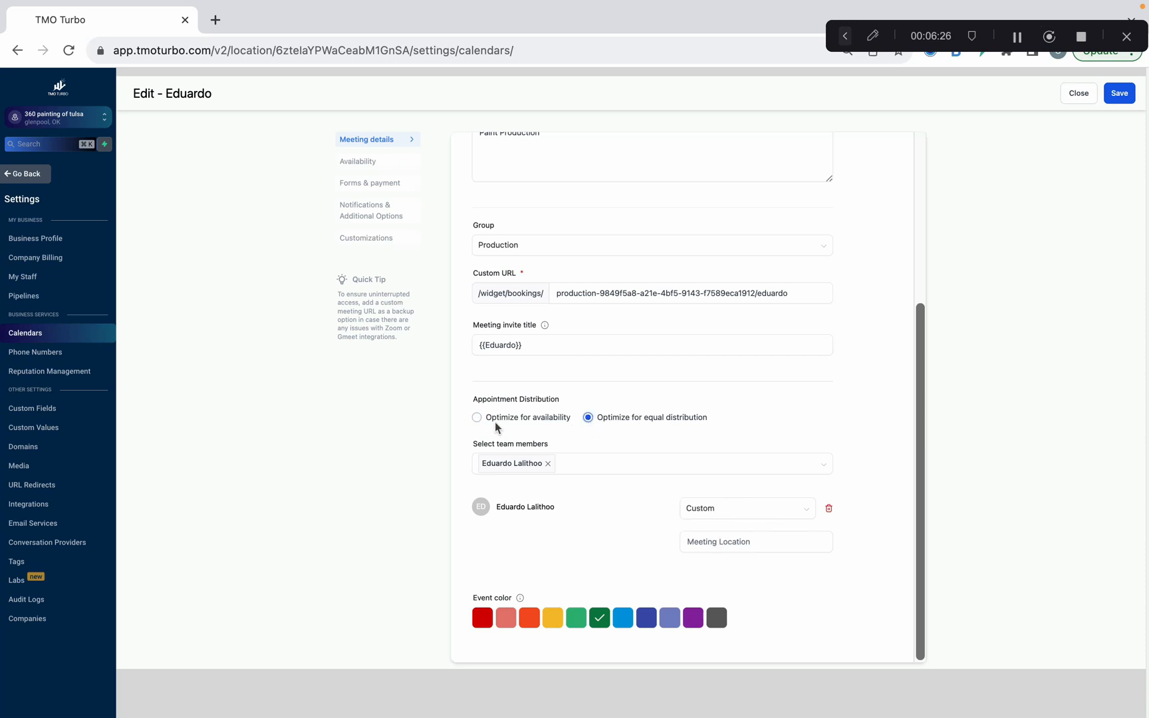
pyautogui.click(477, 418)
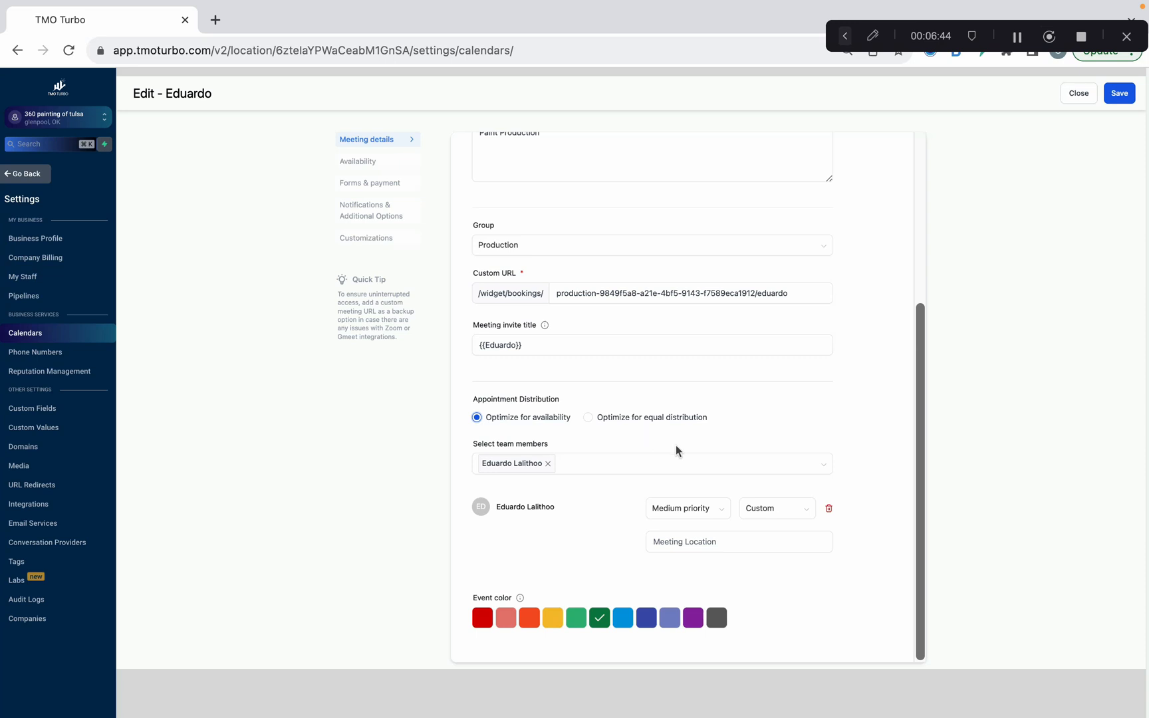
# Close the round robin calendar without saving and return to the calendar list
pyautogui.scroll(2, 678, 446)
pyautogui.scroll(4, 677, 446)
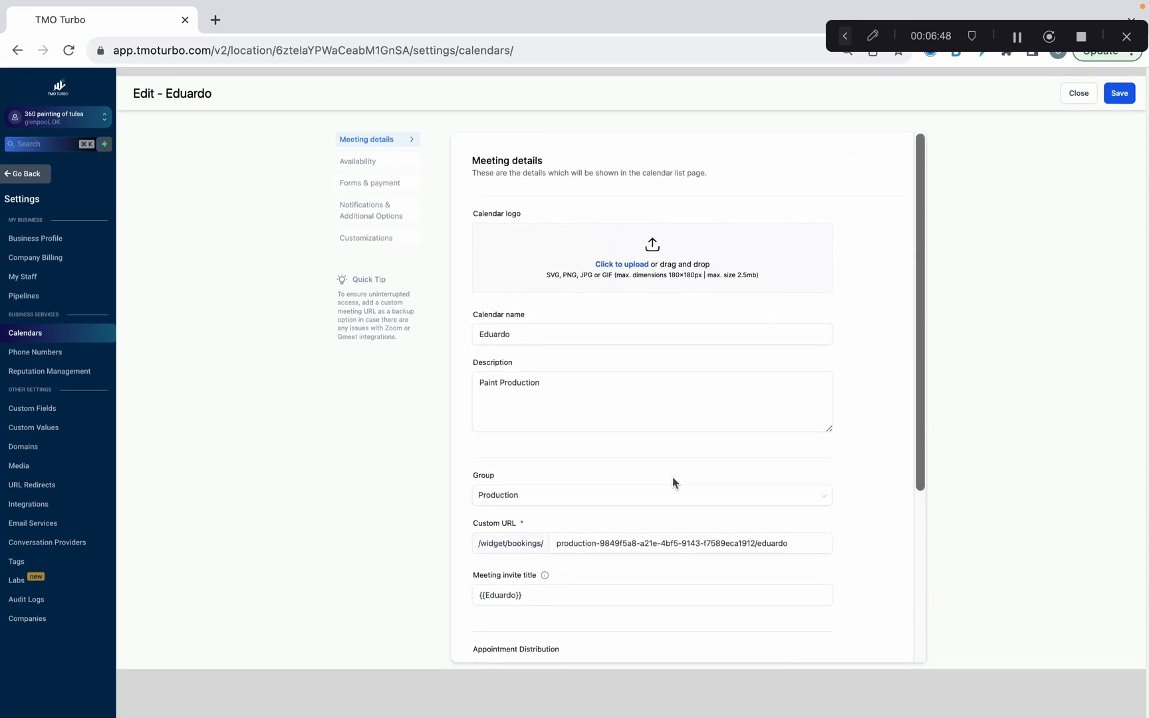
pyautogui.click(1076, 95)
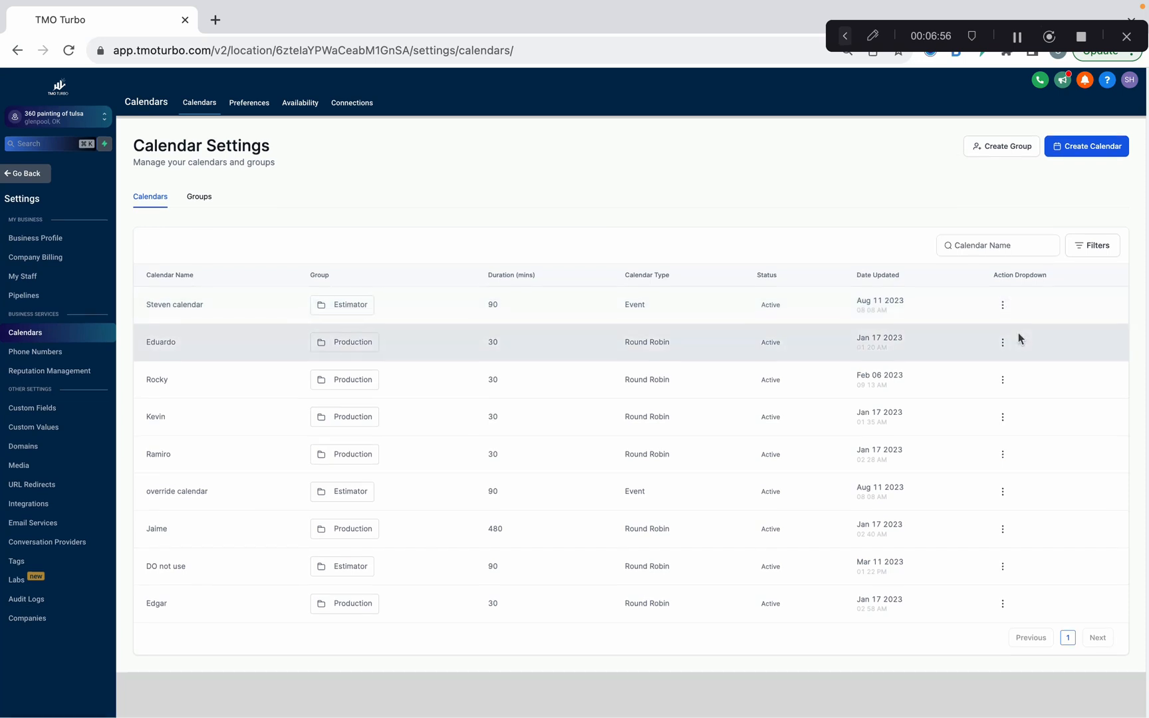
# Review which groups the first listed Estimator calendar can be moved to, and cancel the group change
pyautogui.click(1003, 305)
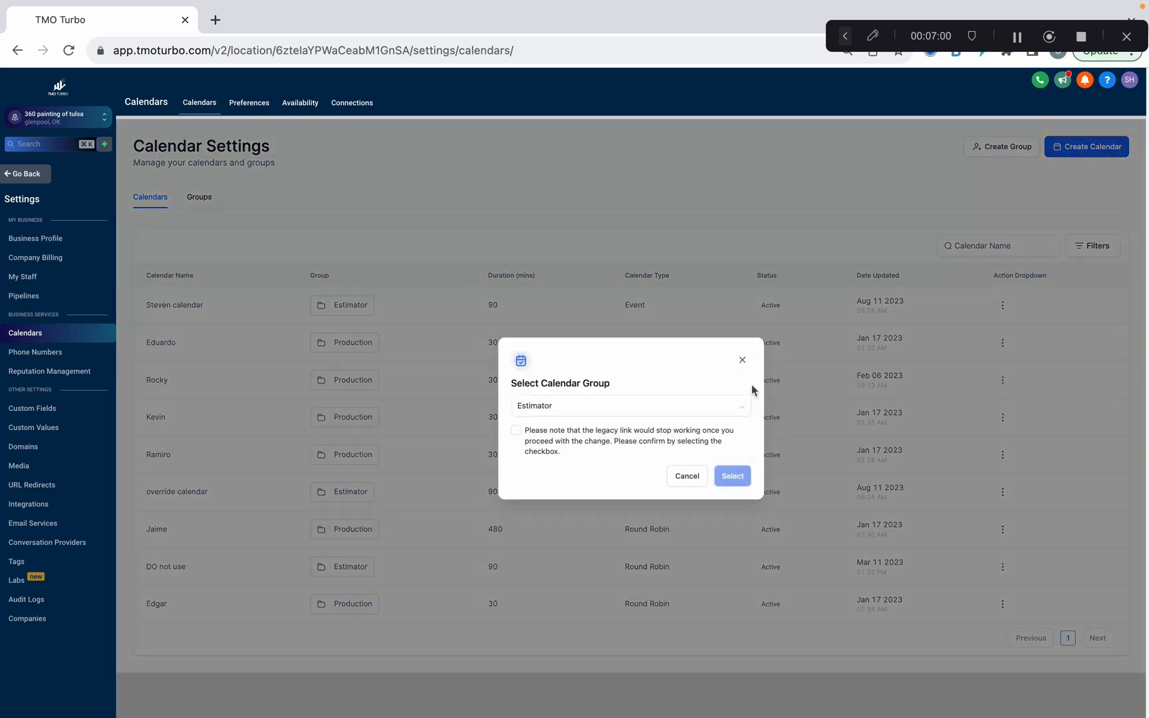
pyautogui.click(688, 407)
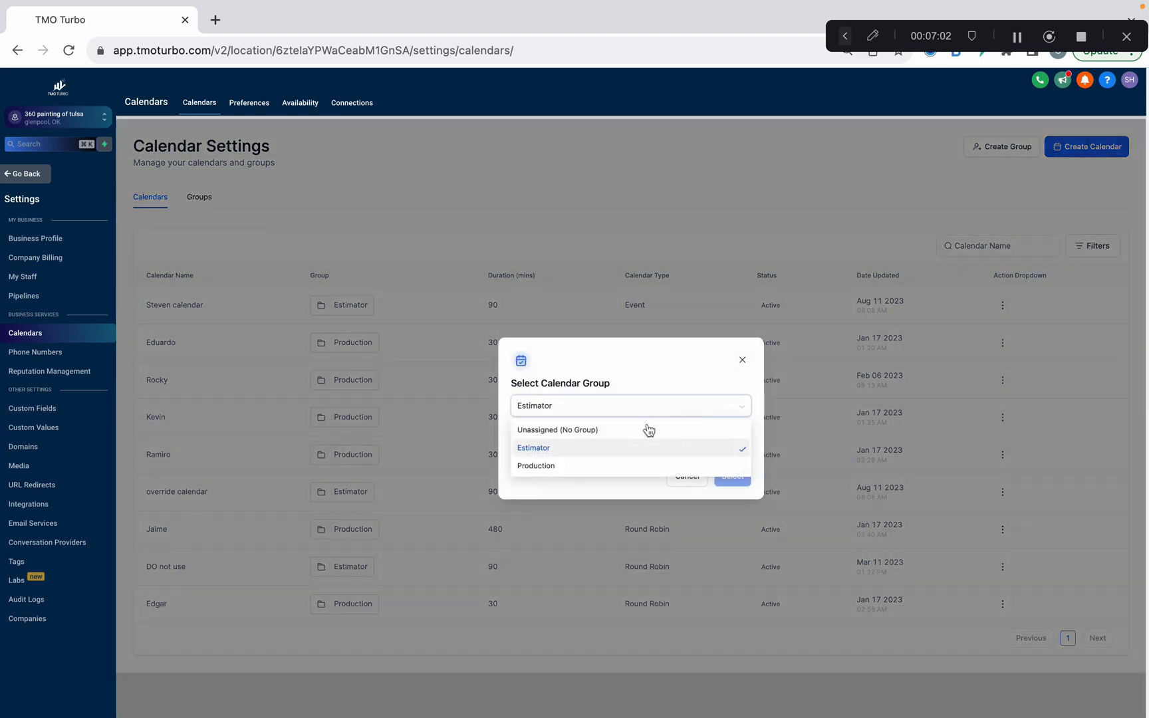
pyautogui.click(680, 371)
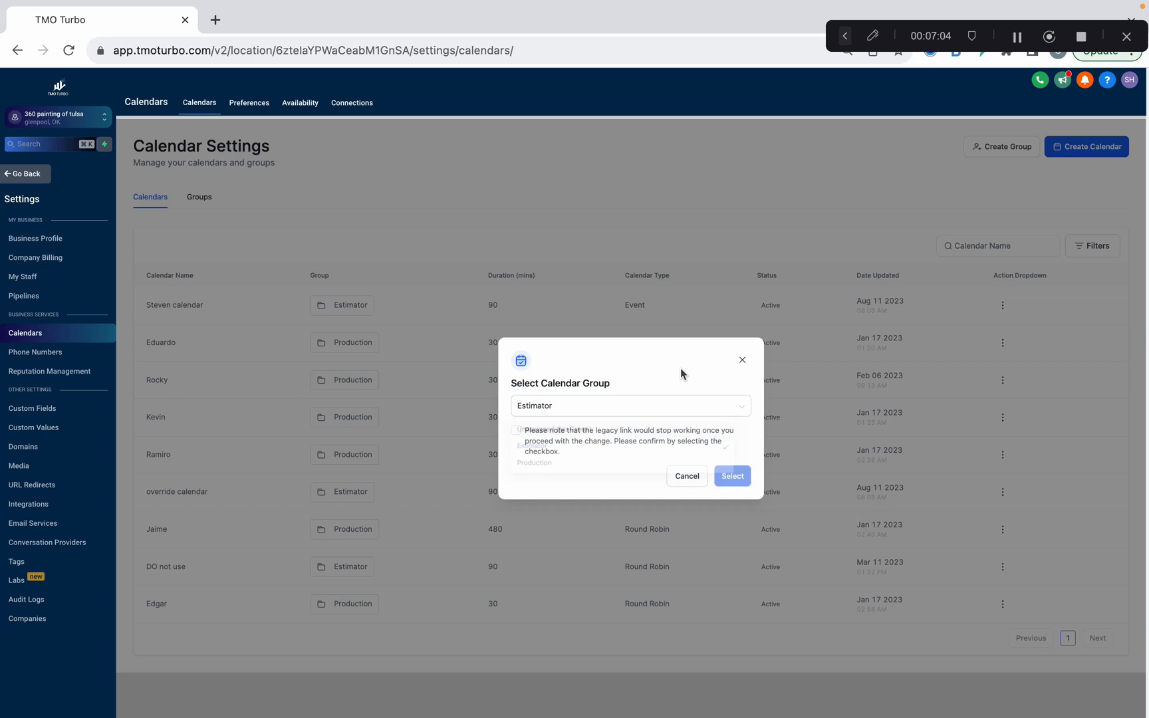
pyautogui.click(598, 411)
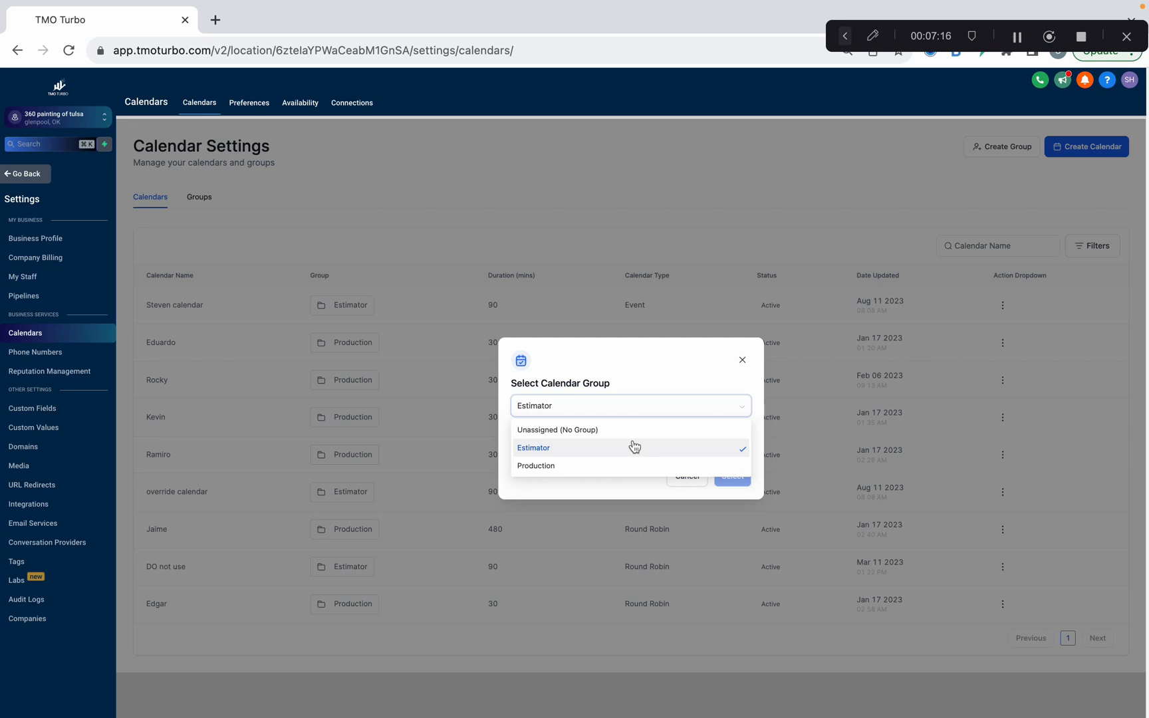
pyautogui.click(658, 367)
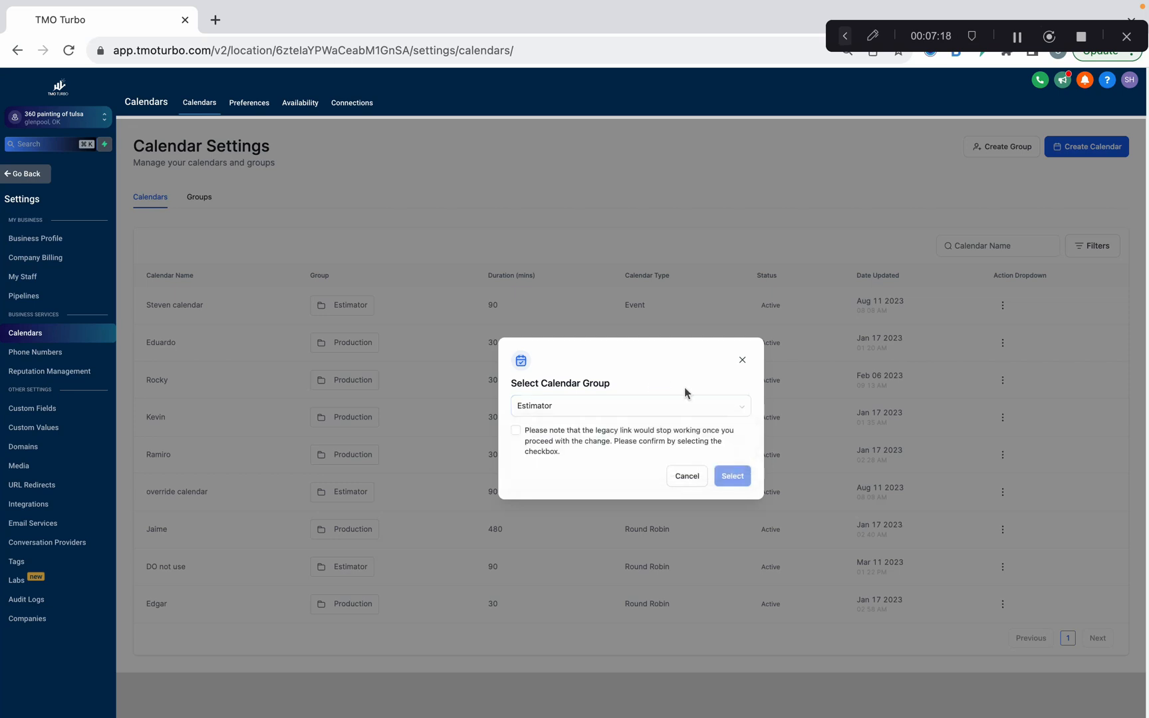
pyautogui.click(687, 476)
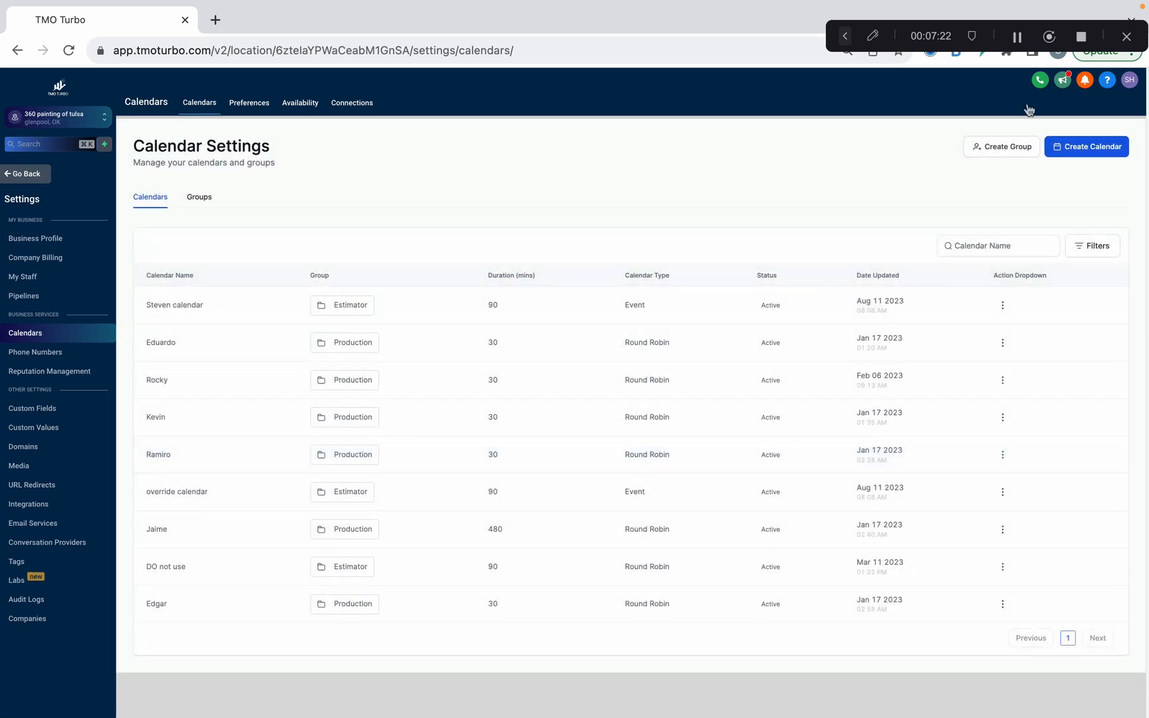